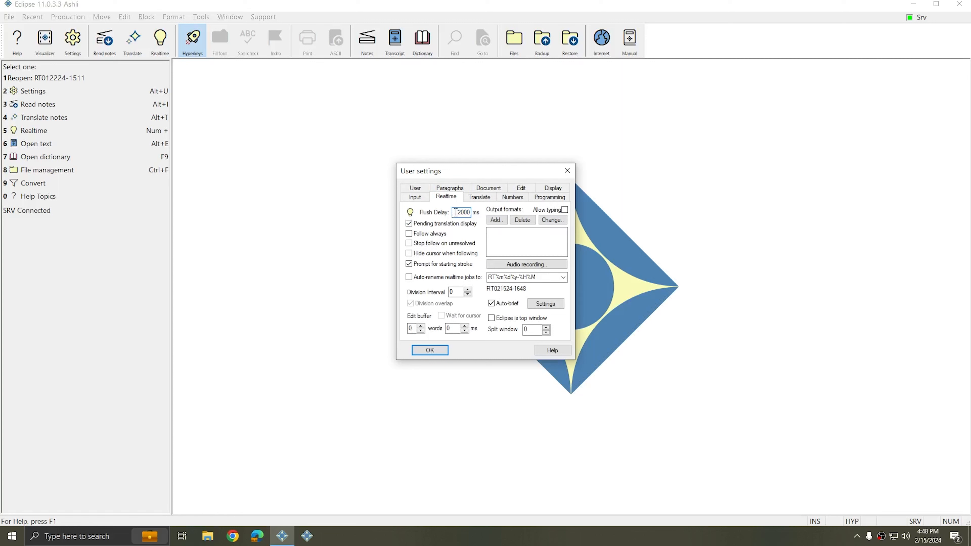
Highlight the Flush Delay value in the Realtime user settings for inspection.
{"action": "left_click_drag", "start_coordinate": [454, 213], "coordinate": [474, 219]}
{"action": "left_click", "coordinate": [470, 215]}
{"action": "mouse_move", "coordinate": [458, 213]}
{"action": "left_mouse_down"}
{"action": "mouse_move", "coordinate": [495, 220]}
{"action": "mouse_move", "coordinate": [471, 214]}
{"action": "left_mouse_up"}
{"action": "left_click", "coordinate": [468, 213]}
View the options for a new realtime output format, cancel it, and close the user settings.
{"action": "left_click", "coordinate": [496, 220]}
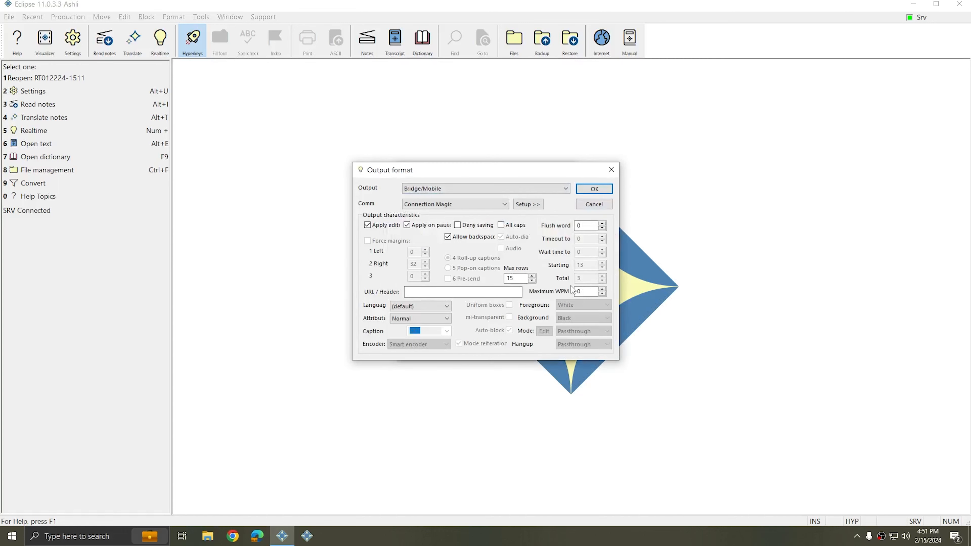
{"action": "left_click", "coordinate": [596, 205]}
{"action": "left_click", "coordinate": [467, 213]}
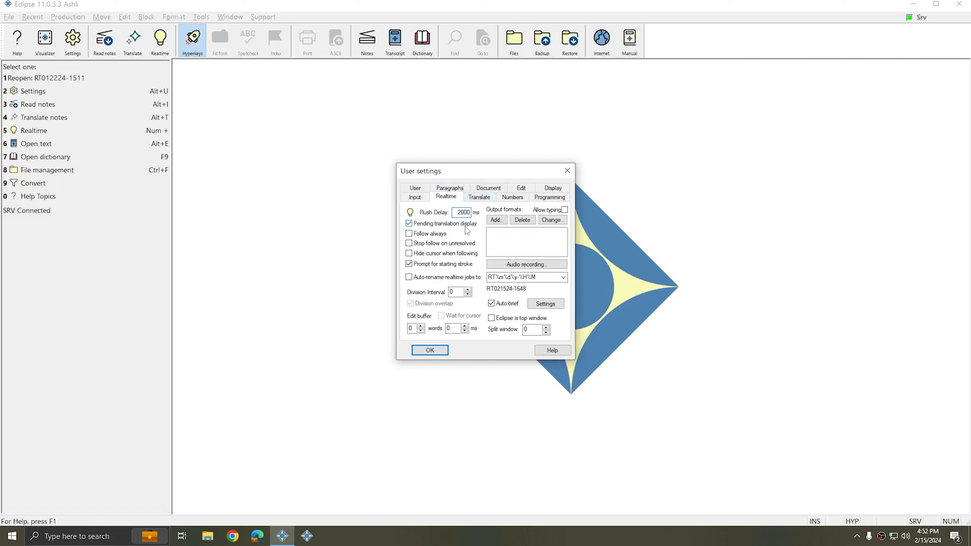
{"action": "double_click", "coordinate": [457, 212]}
{"action": "left_click", "coordinate": [431, 350]}
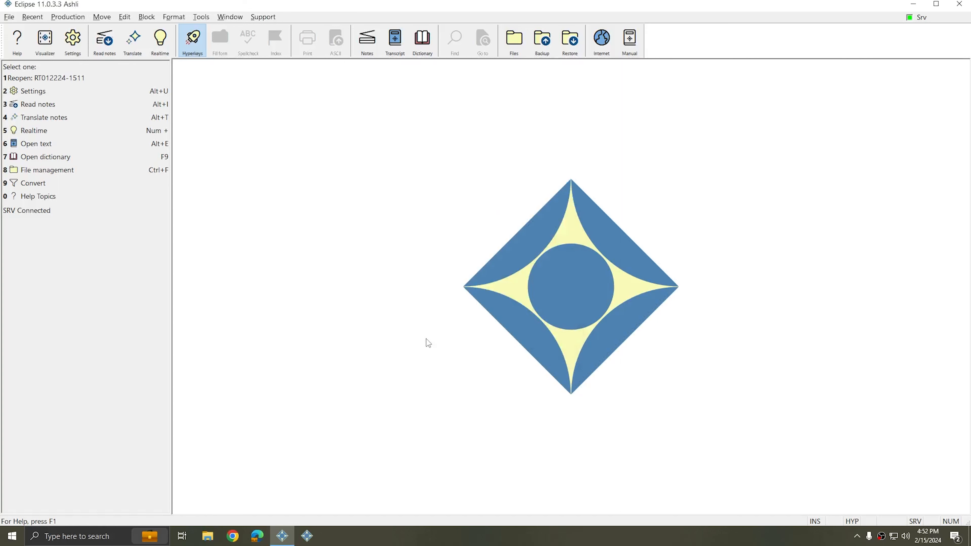
Start a virtual realtime session from the existing note file Analyze Editors.not.
{"action": "key", "text": "KP_Add"}
{"action": "left_click", "coordinate": [428, 195]}
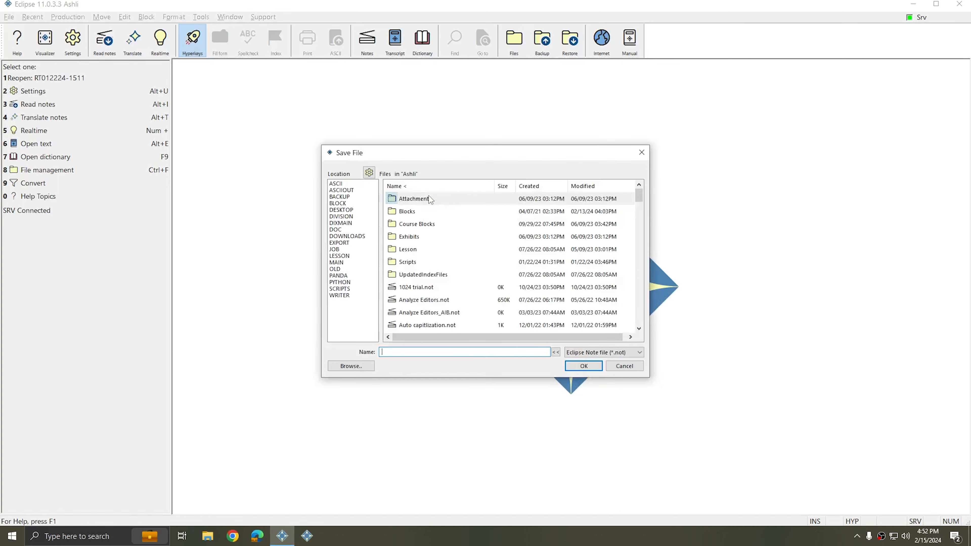
{"action": "double_click", "coordinate": [430, 302]}
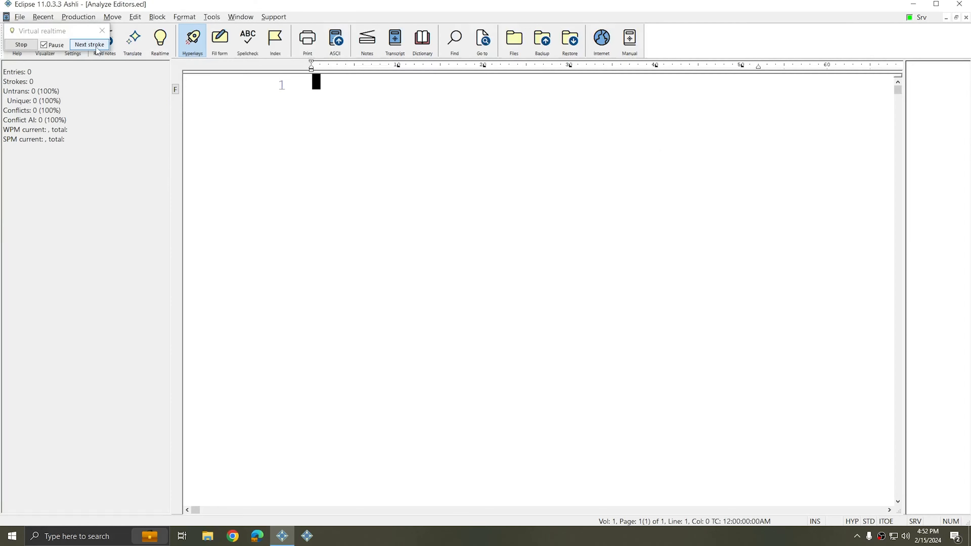
Advance the virtual realtime stroke by stroke from the beginning until the word "next" on line 5 is translated.
{"action": "left_click", "coordinate": [98, 50]}
{"action": "left_click", "coordinate": [97, 50]}
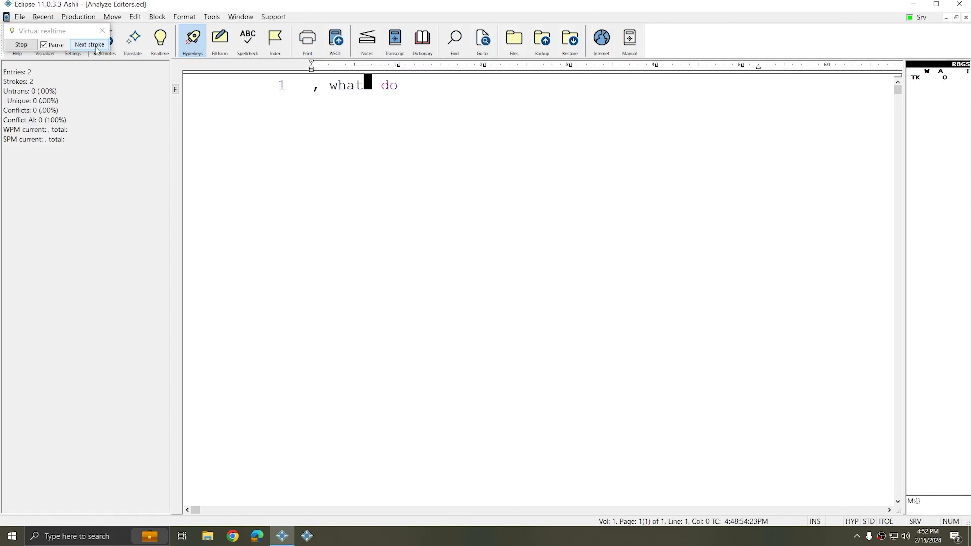
{"action": "left_click", "coordinate": [98, 50]}
{"action": "left_click", "coordinate": [98, 50]}
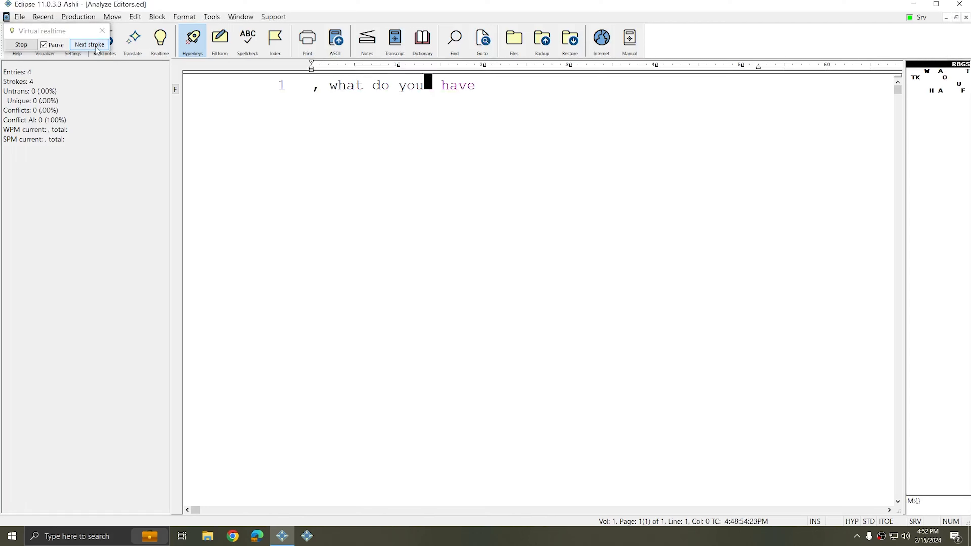
{"action": "left_click", "coordinate": [98, 50]}
{"action": "left_click", "coordinate": [98, 50]}
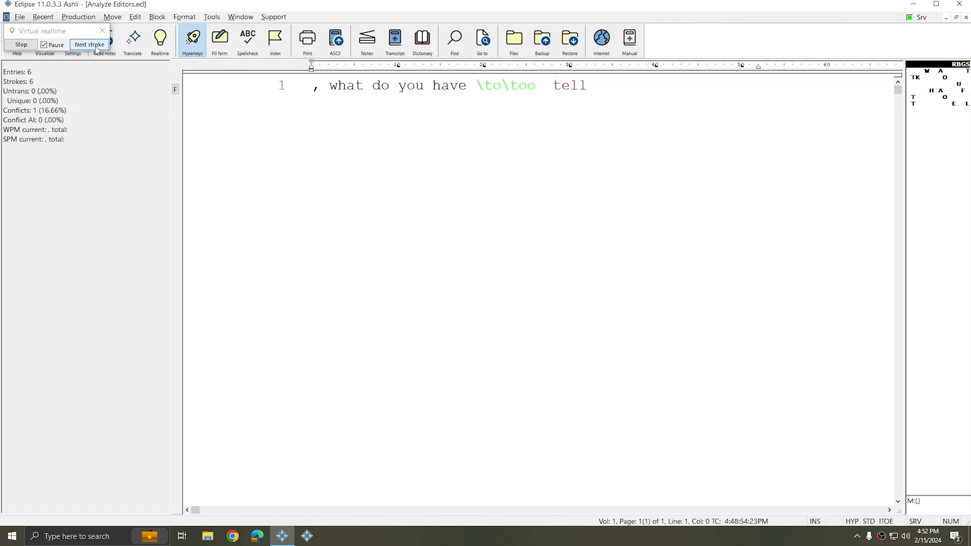
{"action": "left_click", "coordinate": [98, 50]}
{"action": "left_click", "coordinate": [97, 50]}
{"action": "left_click", "coordinate": [98, 50]}
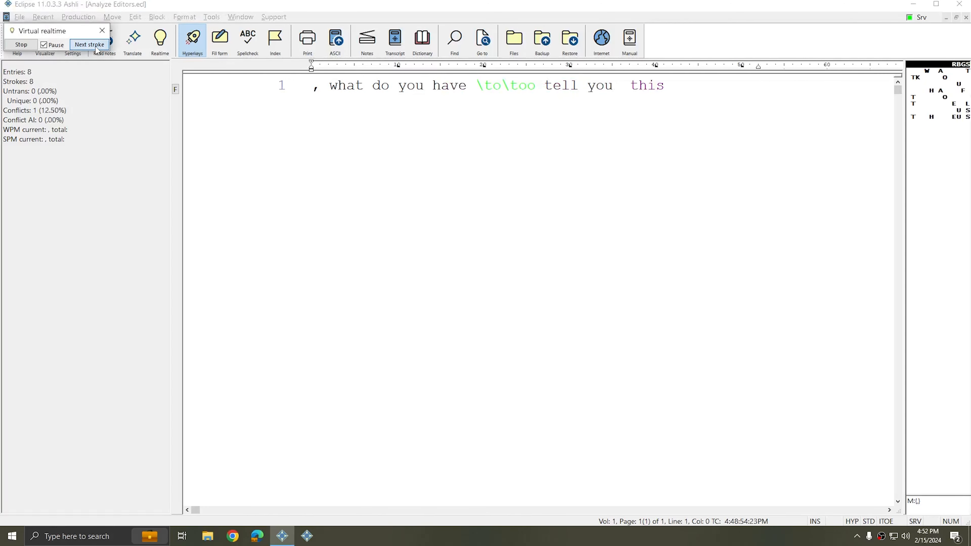
{"action": "left_click", "coordinate": [98, 50]}
{"action": "left_click", "coordinate": [98, 51]}
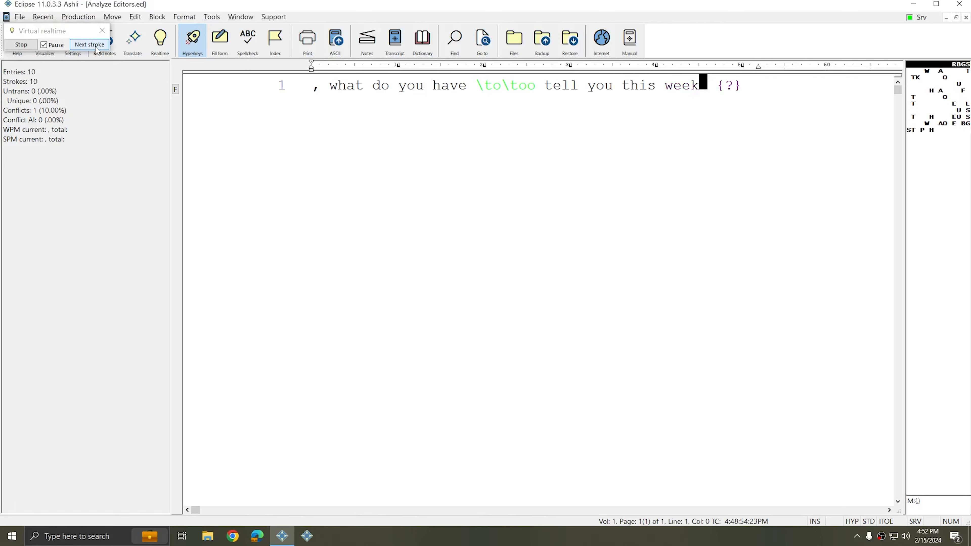
{"action": "left_click", "coordinate": [98, 51]}
{"action": "left_click", "coordinate": [98, 50]}
{"action": "left_click", "coordinate": [98, 50]}
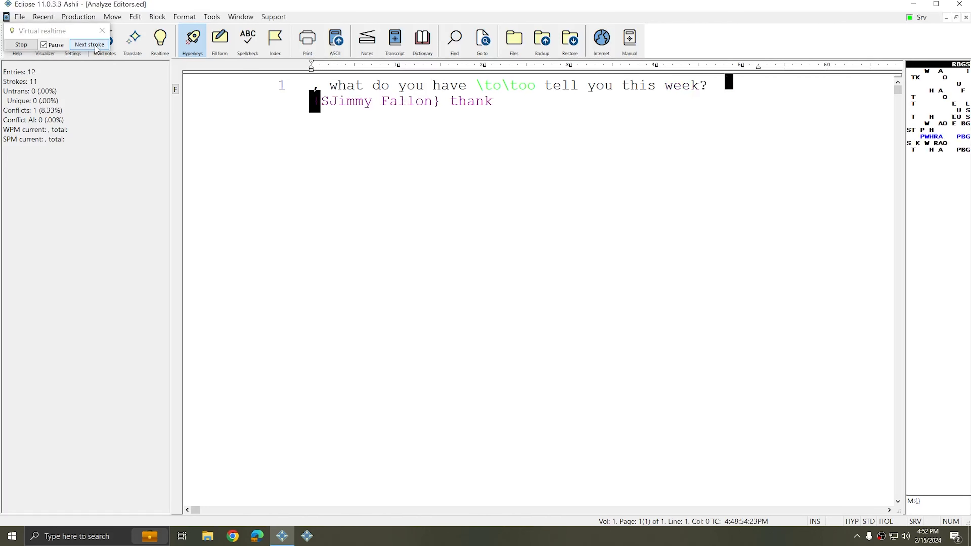
{"action": "left_click", "coordinate": [98, 50]}
{"action": "left_click", "coordinate": [98, 50]}
{"action": "left_click", "coordinate": [97, 49]}
{"action": "left_click", "coordinate": [97, 48]}
{"action": "left_click", "coordinate": [97, 49]}
{"action": "left_click", "coordinate": [97, 49]}
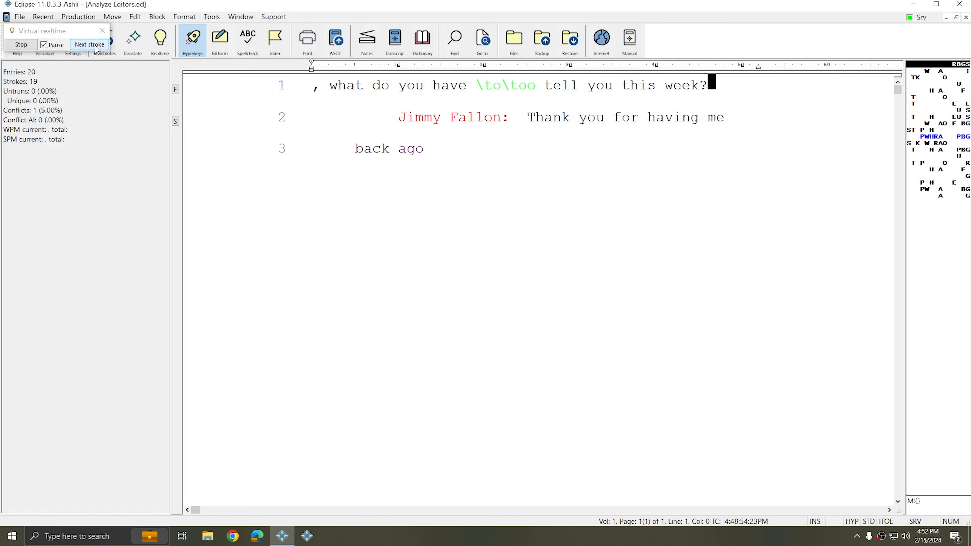
{"action": "left_click", "coordinate": [96, 48]}
{"action": "left_click", "coordinate": [96, 49]}
{"action": "left_click", "coordinate": [97, 49]}
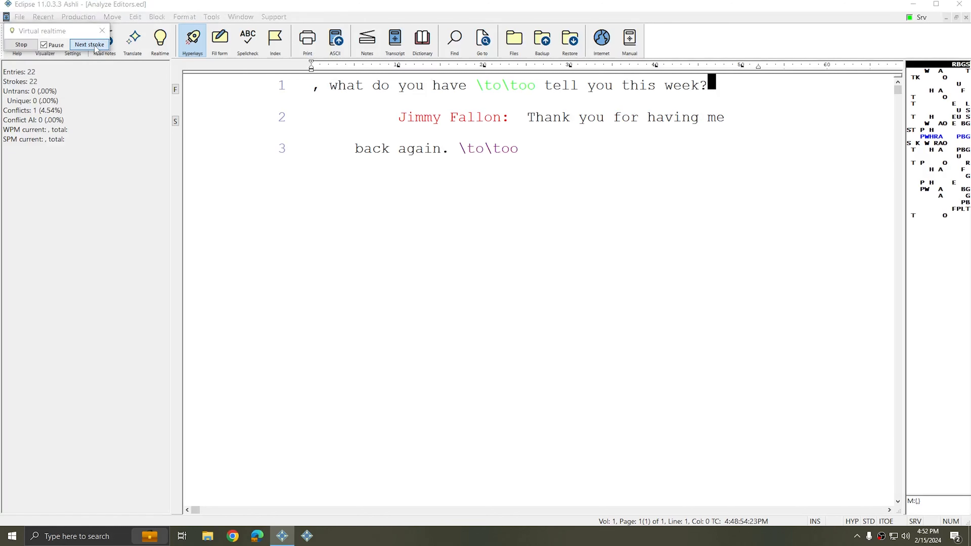
{"action": "left_click", "coordinate": [97, 48]}
{"action": "left_click", "coordinate": [96, 48]}
{"action": "left_click", "coordinate": [97, 49]}
{"action": "left_click", "coordinate": [97, 49]}
{"action": "left_click", "coordinate": [96, 49]}
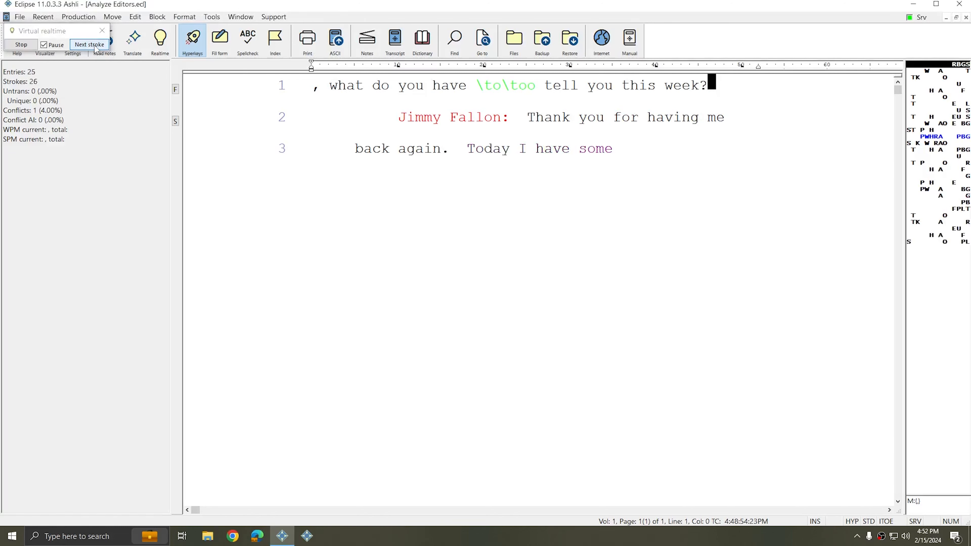
{"action": "left_click", "coordinate": [96, 49]}
{"action": "left_click", "coordinate": [96, 49]}
{"action": "left_click", "coordinate": [96, 48]}
{"action": "left_click", "coordinate": [96, 49]}
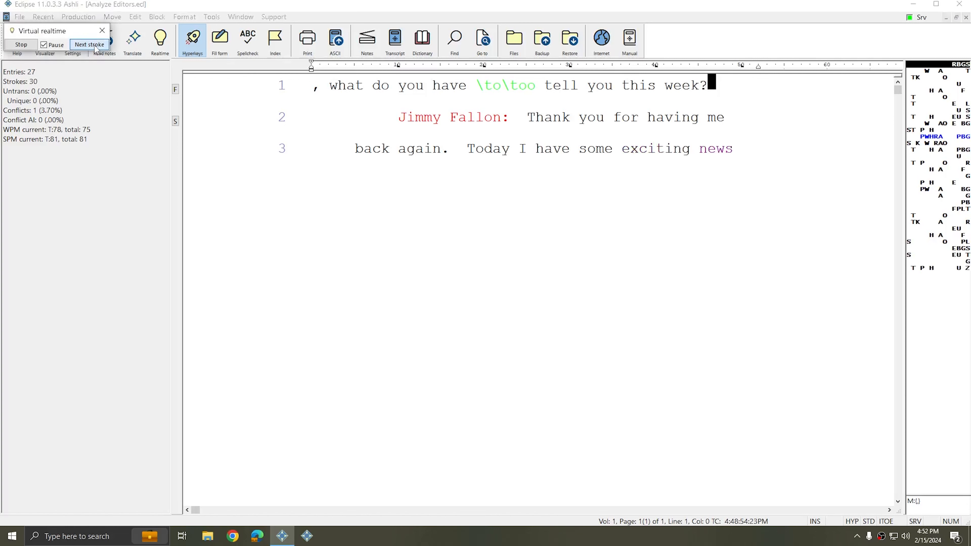
{"action": "left_click", "coordinate": [97, 49]}
{"action": "left_click", "coordinate": [96, 49]}
{"action": "left_click", "coordinate": [96, 49]}
{"action": "left_click", "coordinate": [96, 49]}
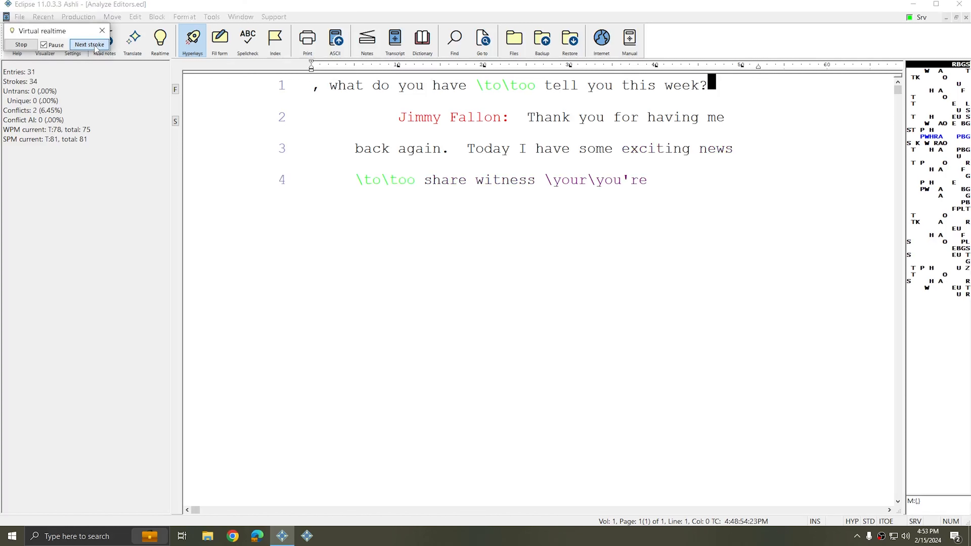
{"action": "left_click", "coordinate": [96, 48]}
{"action": "left_click", "coordinate": [97, 49]}
{"action": "left_click", "coordinate": [96, 49]}
{"action": "left_click", "coordinate": [97, 48]}
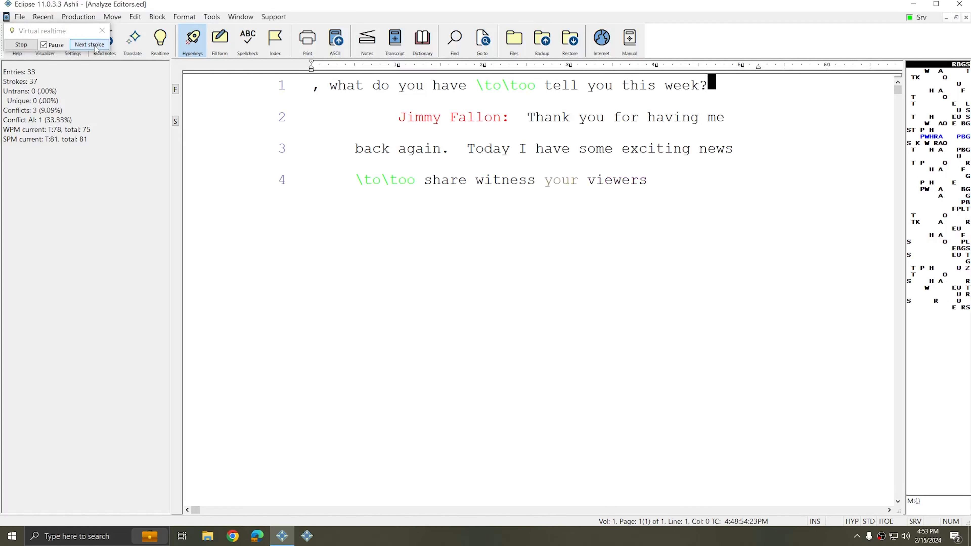
{"action": "left_click", "coordinate": [97, 48]}
{"action": "left_click", "coordinate": [96, 49]}
{"action": "left_click", "coordinate": [96, 49]}
{"action": "left_click", "coordinate": [96, 49]}
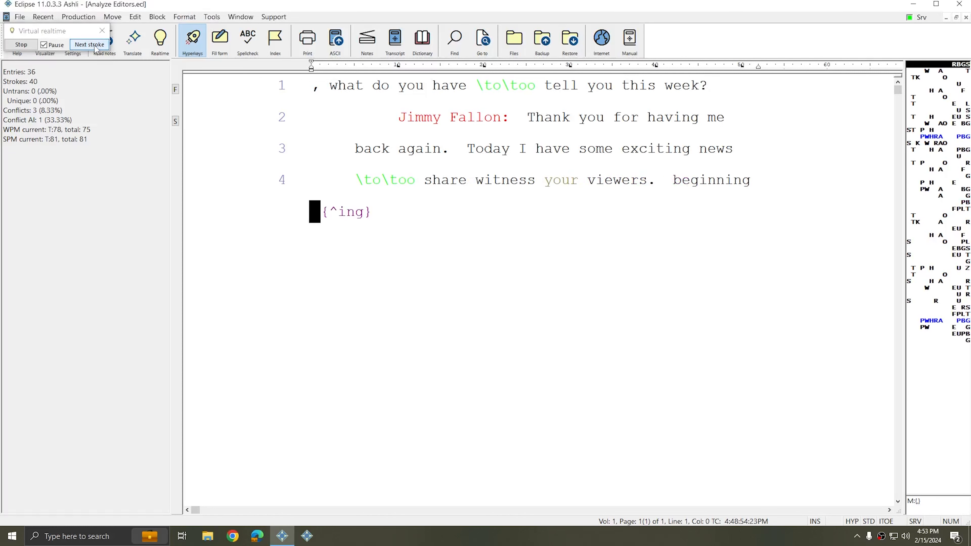
{"action": "left_click", "coordinate": [97, 49]}
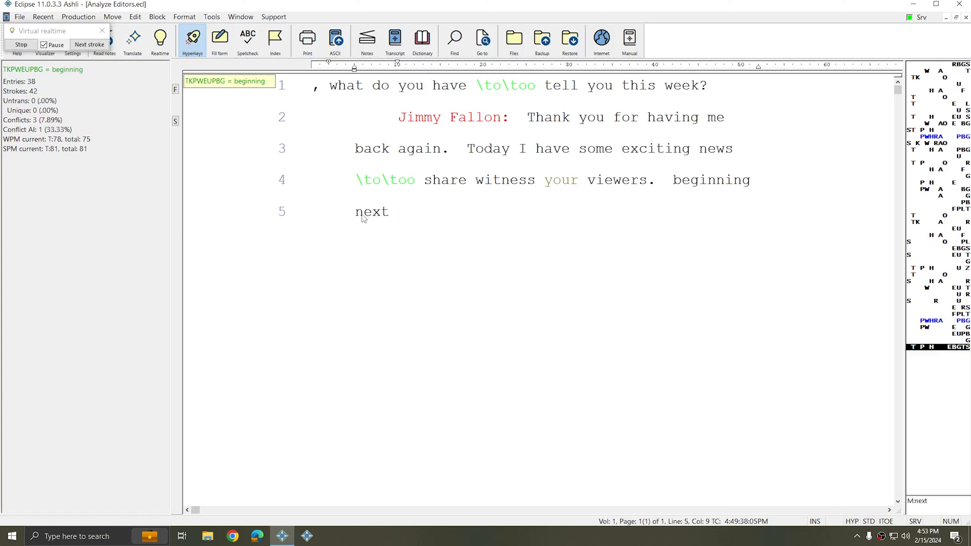
Place the cursor before and after "next" on line 5, and advance one stroke to bring in "month".
{"action": "left_click", "coordinate": [360, 216]}
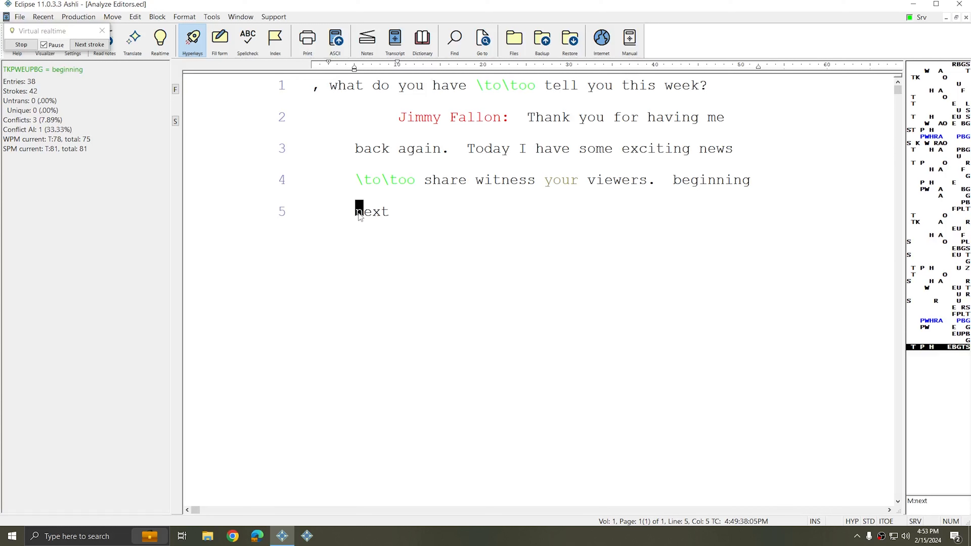
{"action": "left_click", "coordinate": [414, 217]}
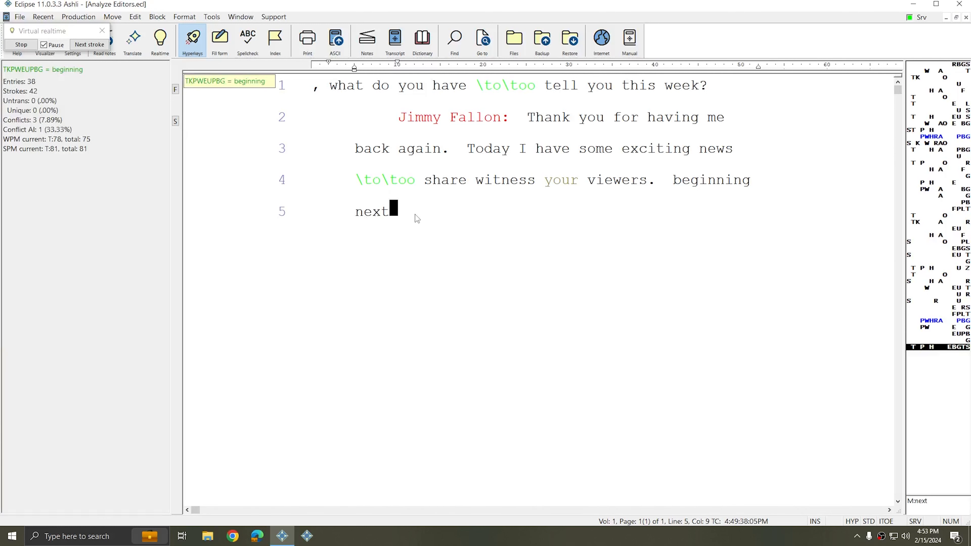
{"action": "left_click", "coordinate": [85, 46]}
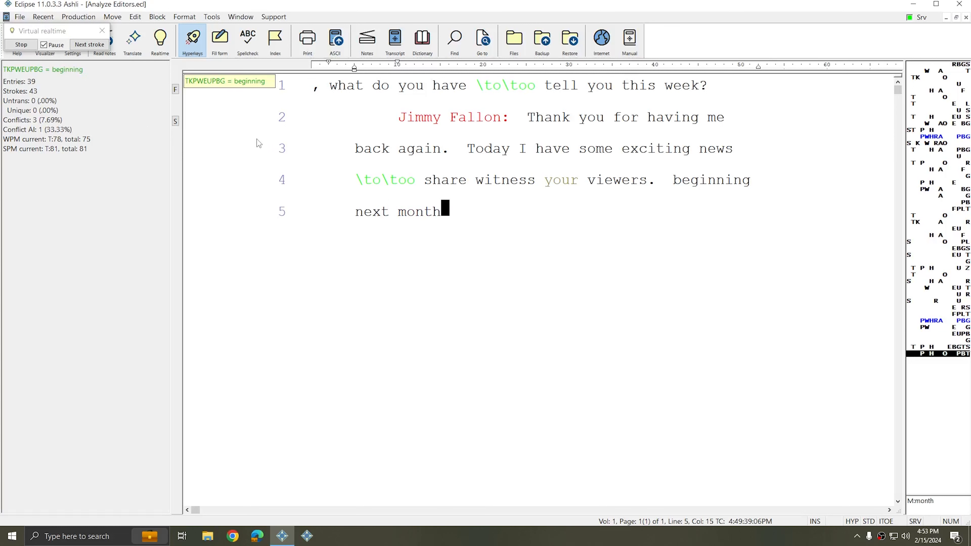
Set the realtime Flush Delay to 500 ms in the user settings.
{"action": "key", "text": "alt+u"}
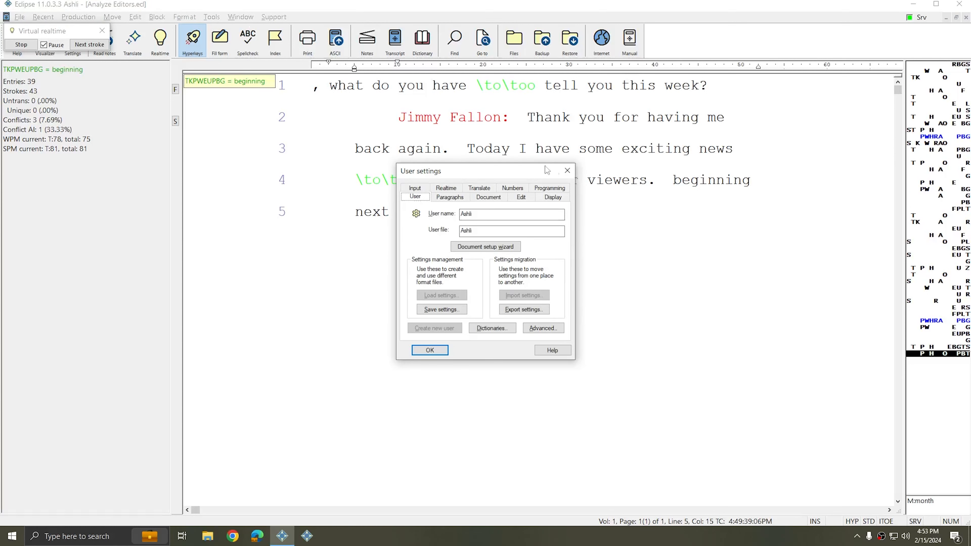
{"action": "left_click", "coordinate": [458, 189]}
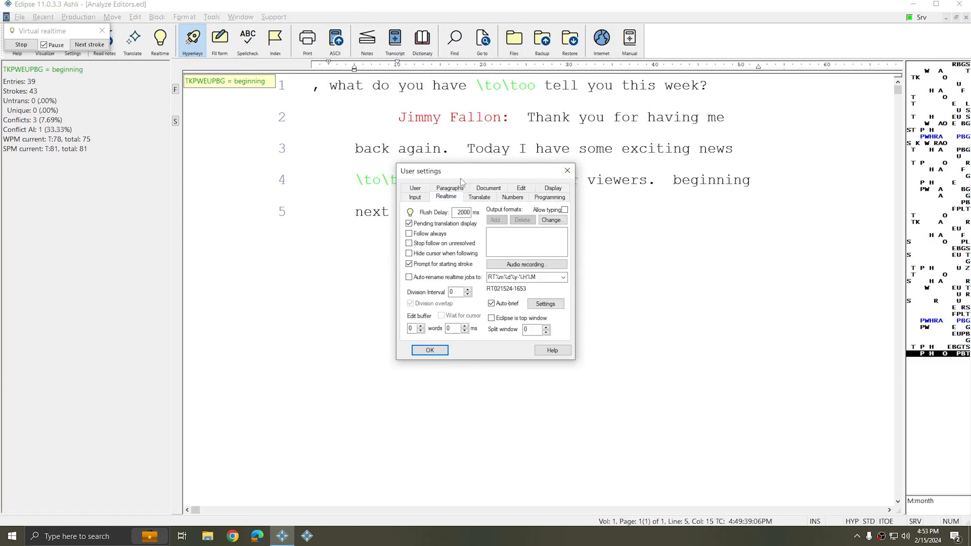
{"action": "double_click", "coordinate": [463, 213]}
{"action": "type", "text": "500"}
{"action": "left_click", "coordinate": [432, 353]}
Advance the virtual realtime strokes from "the city will be offering" through "all RES I" on line 7.
{"action": "left_click", "coordinate": [87, 45]}
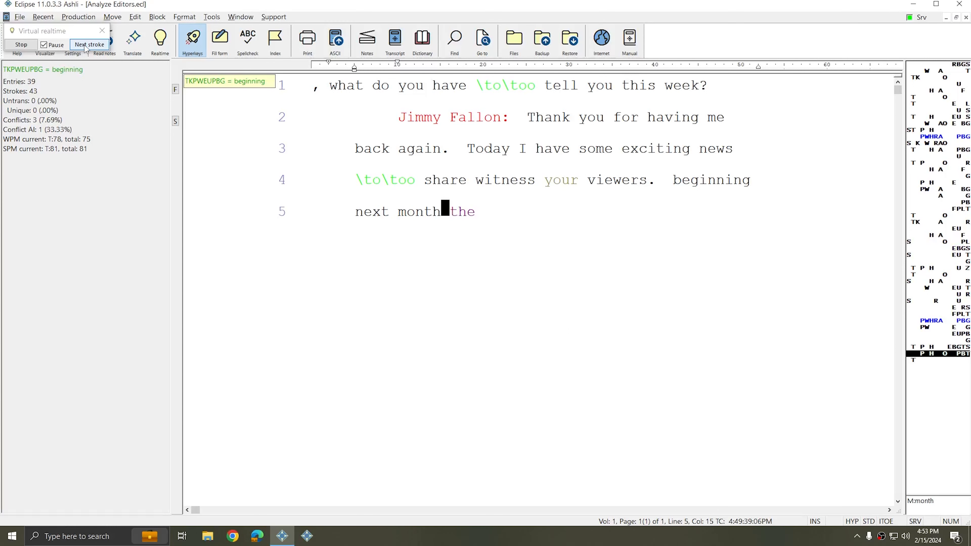
{"action": "left_click", "coordinate": [87, 45]}
{"action": "left_click", "coordinate": [86, 45]}
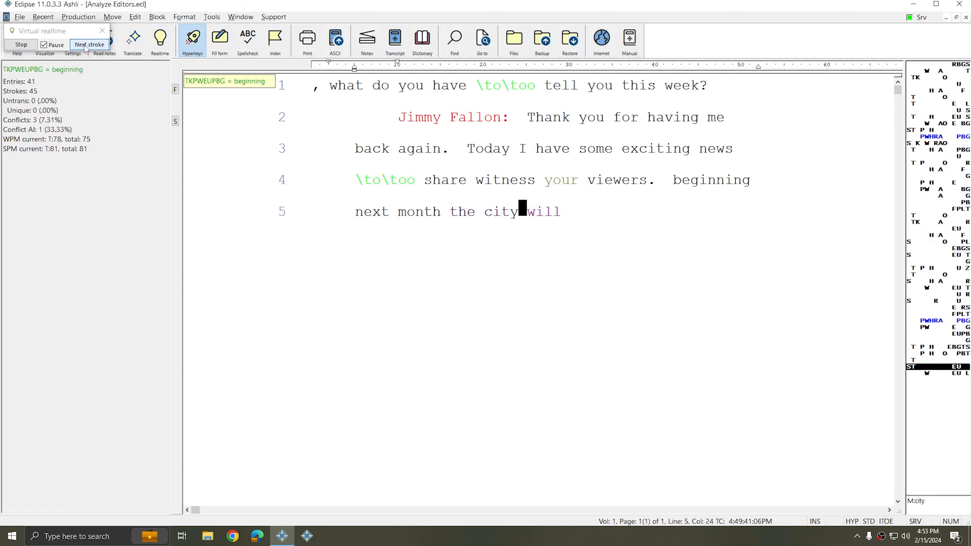
{"action": "left_click", "coordinate": [86, 45]}
{"action": "left_click", "coordinate": [87, 45]}
{"action": "left_click", "coordinate": [86, 45]}
{"action": "left_click", "coordinate": [87, 45]}
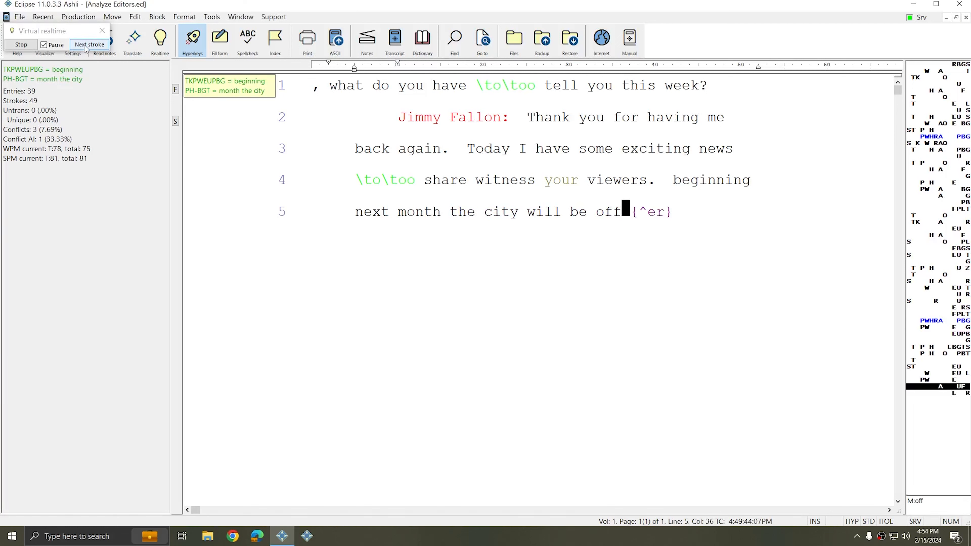
{"action": "left_click", "coordinate": [86, 45]}
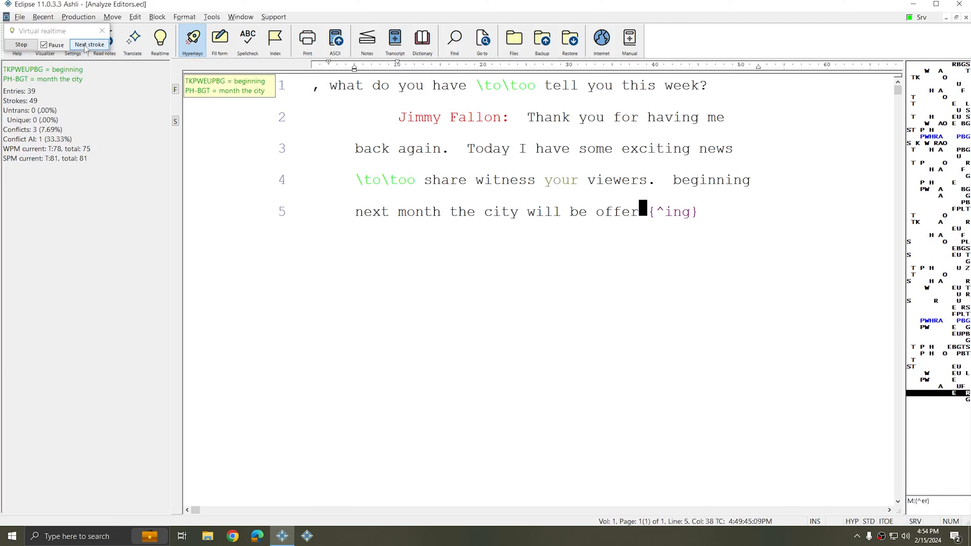
{"action": "left_click", "coordinate": [87, 45]}
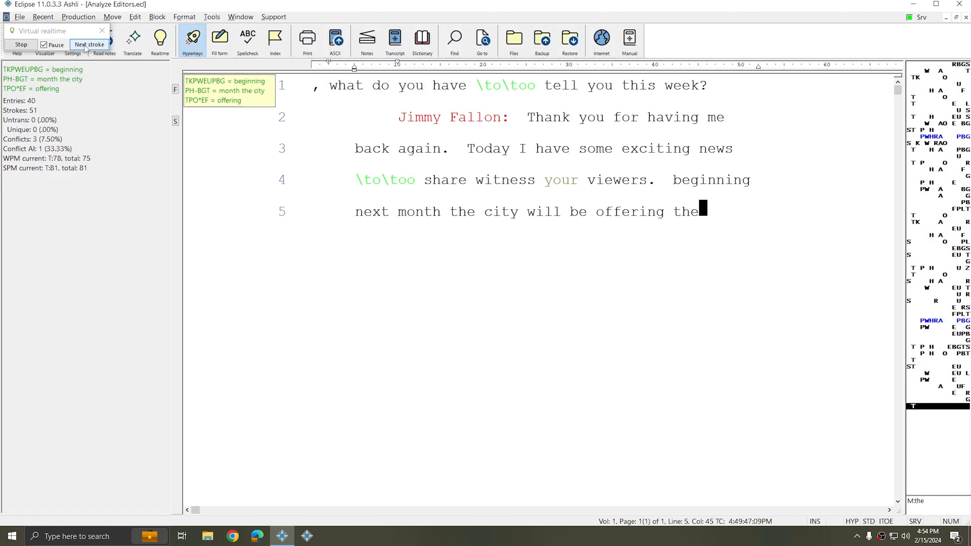
{"action": "left_click", "coordinate": [87, 45]}
{"action": "left_click", "coordinate": [87, 45]}
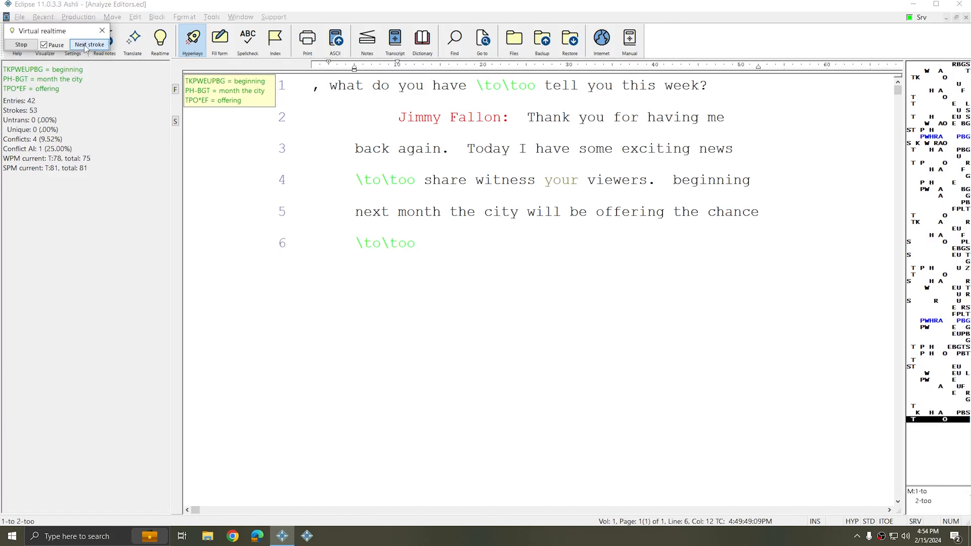
{"action": "left_click", "coordinate": [86, 45]}
{"action": "left_click", "coordinate": [86, 45]}
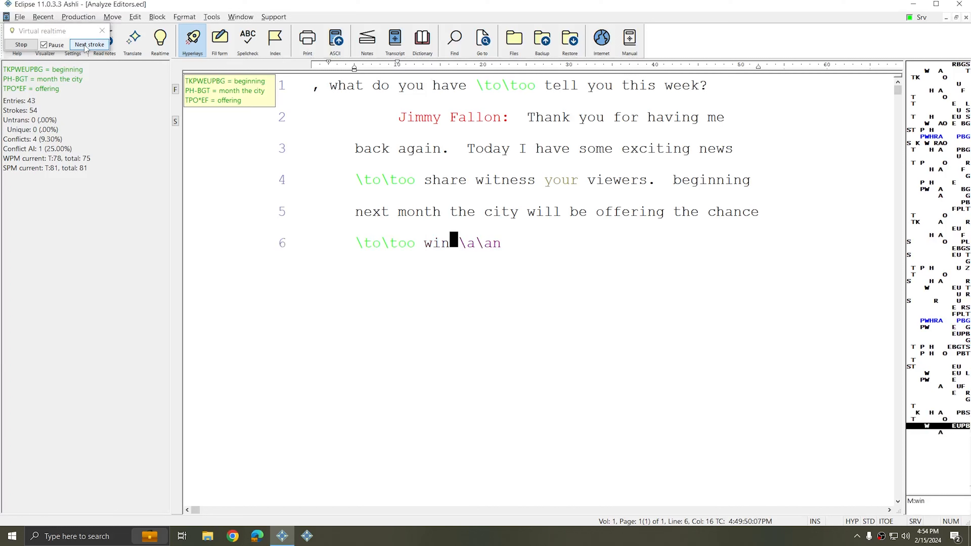
{"action": "left_click", "coordinate": [87, 45]}
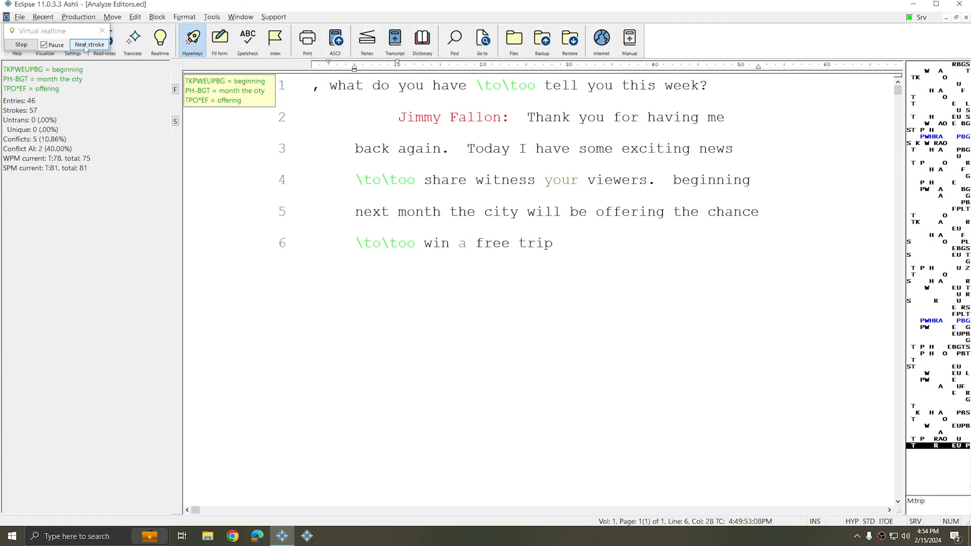
{"action": "left_click", "coordinate": [87, 45]}
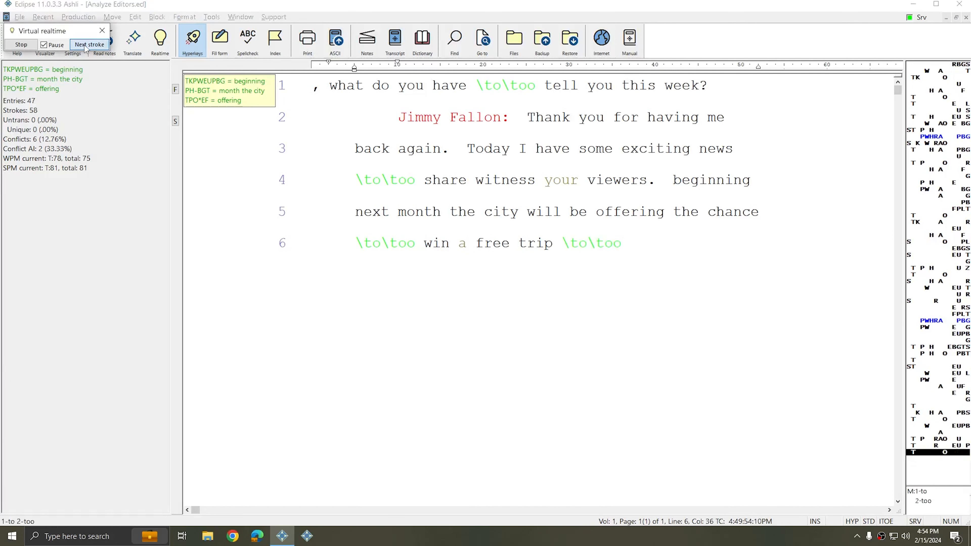
{"action": "left_click", "coordinate": [85, 45]}
{"action": "left_click", "coordinate": [85, 45]}
{"action": "left_click", "coordinate": [85, 45]}
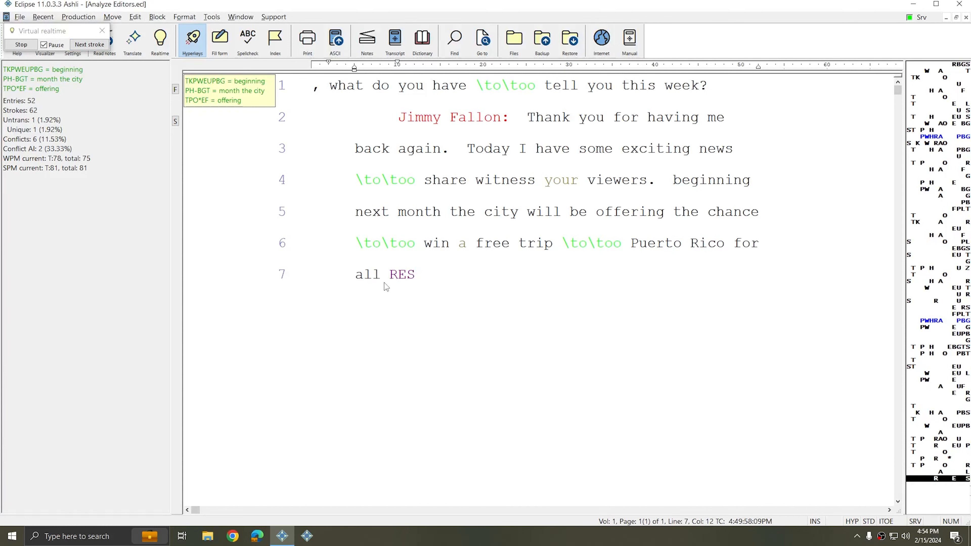
{"action": "left_click", "coordinate": [84, 46]}
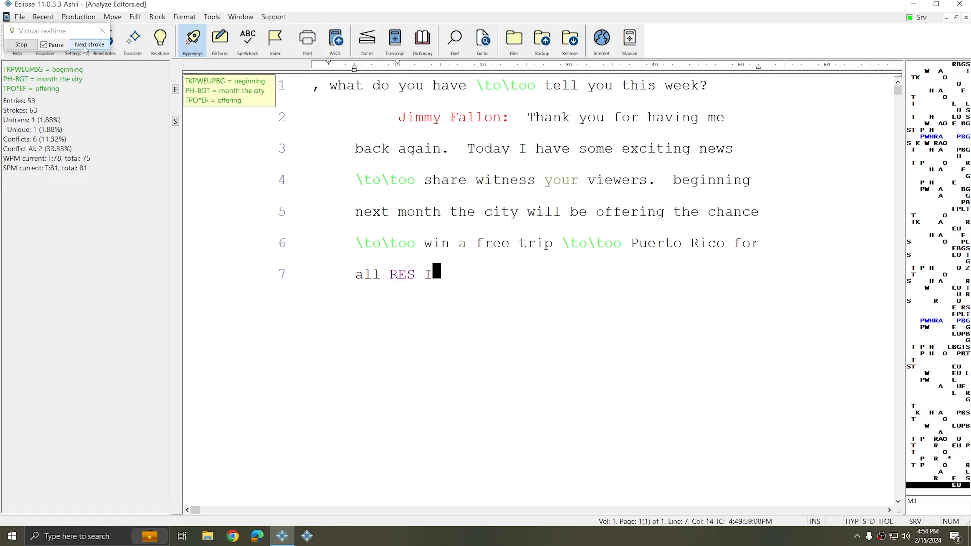
Advance the virtual realtime to bring in "dents" on line 7, highlight "RES I dents", and place the cursor within "dents".
{"action": "left_click", "coordinate": [84, 45]}
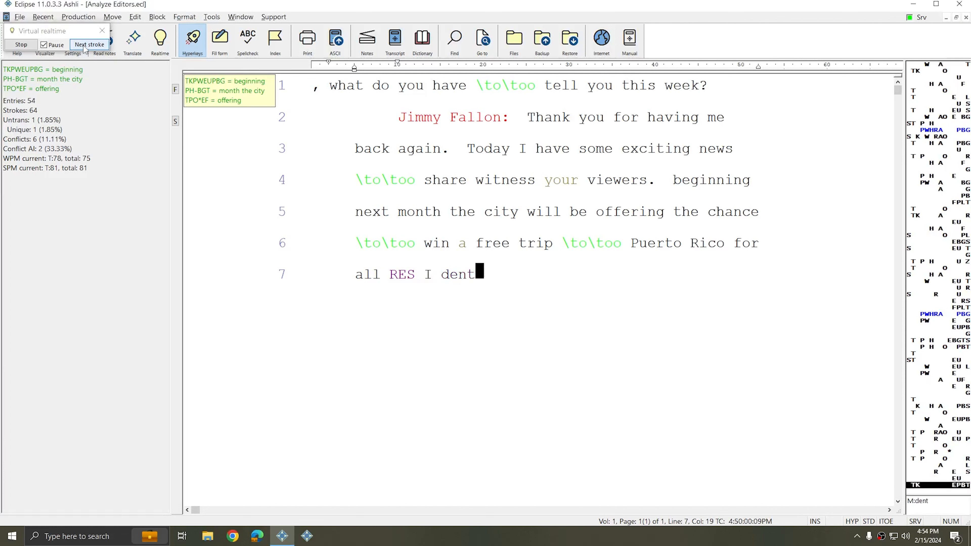
{"action": "left_click", "coordinate": [84, 45]}
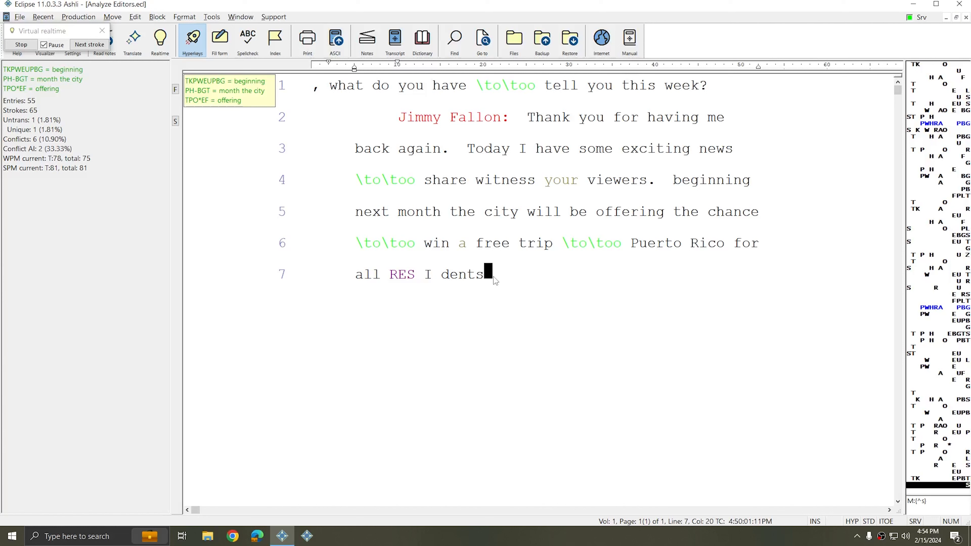
{"action": "left_click", "coordinate": [400, 284]}
{"action": "left_click_drag", "start_coordinate": [398, 277], "coordinate": [493, 278]}
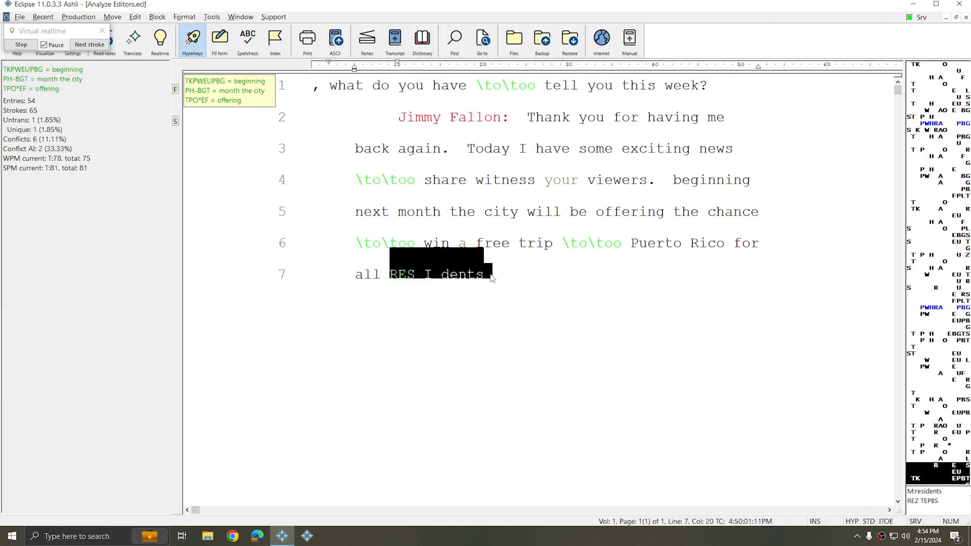
{"action": "left_click", "coordinate": [491, 280]}
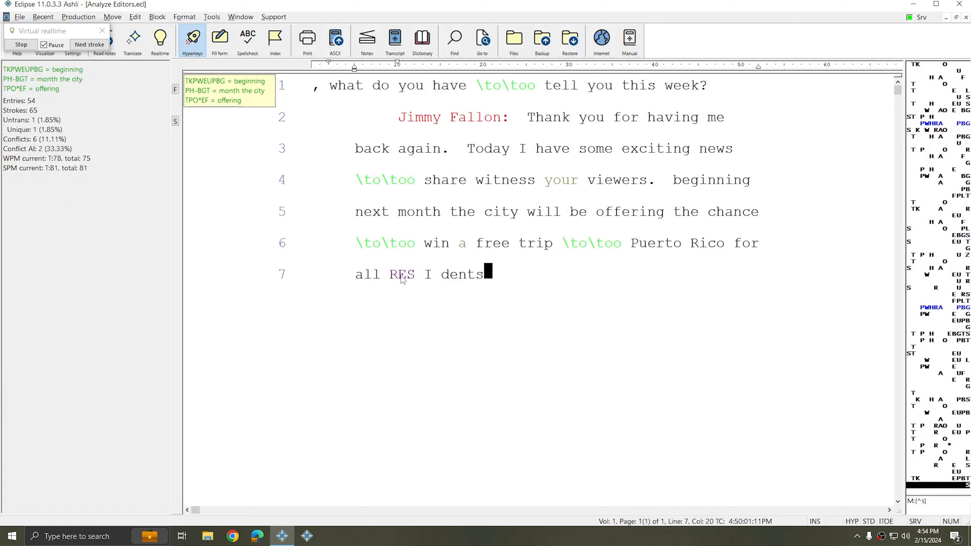
{"action": "left_click", "coordinate": [482, 274]}
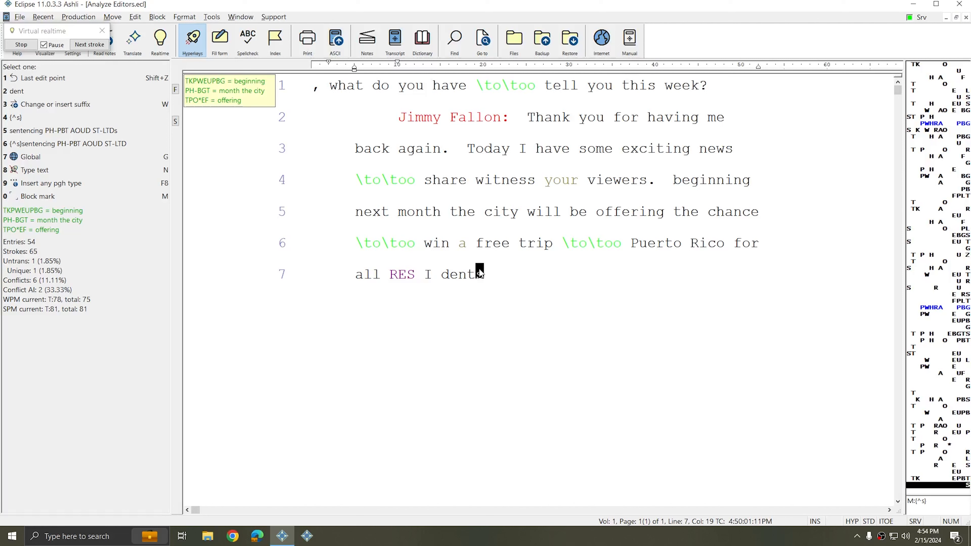
Set the realtime Flush Delay to 20000 ms in the user settings.
{"action": "key", "text": "alt+u"}
{"action": "left_click", "coordinate": [447, 189]}
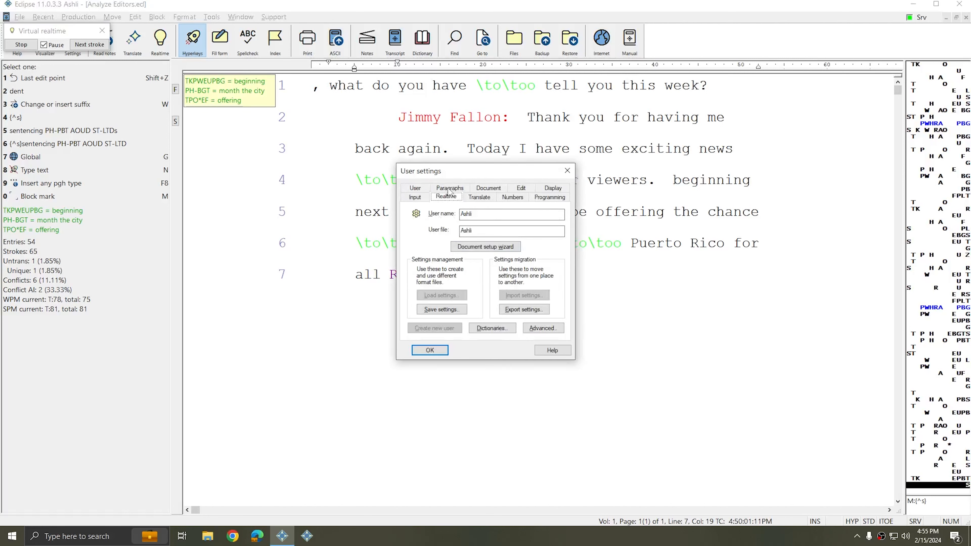
{"action": "double_click", "coordinate": [466, 213]}
{"action": "type", "text": "20000"}
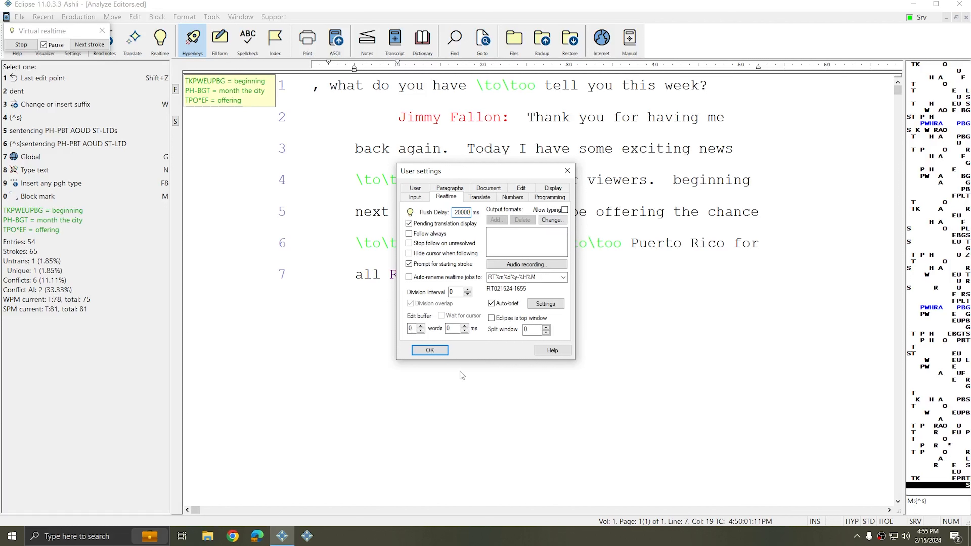
{"action": "left_click", "coordinate": [440, 352]}
Advance the virtual realtime stroke by stroke from "how" on line 7 until "that" is brought in on line 11.
{"action": "left_click", "coordinate": [89, 45]}
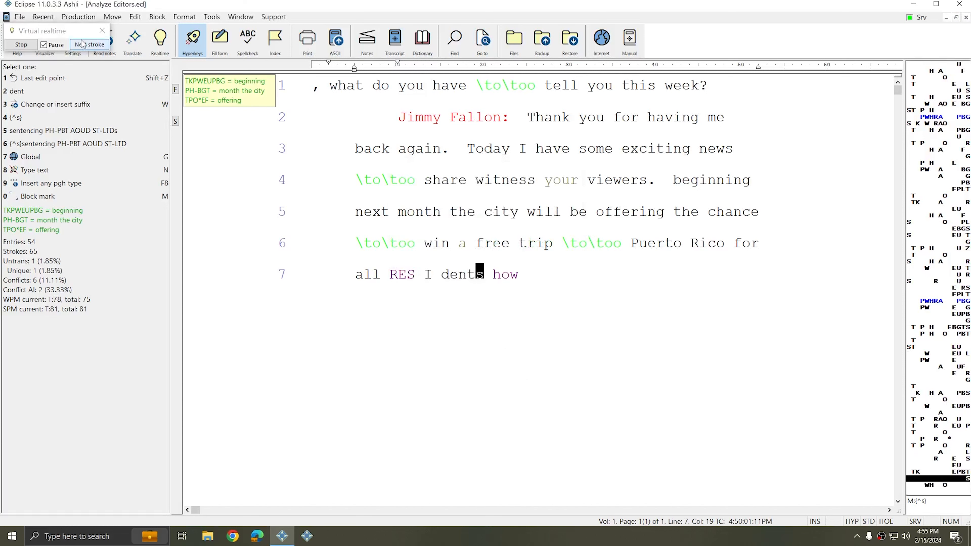
{"action": "left_click", "coordinate": [89, 45]}
{"action": "left_click", "coordinate": [89, 44]}
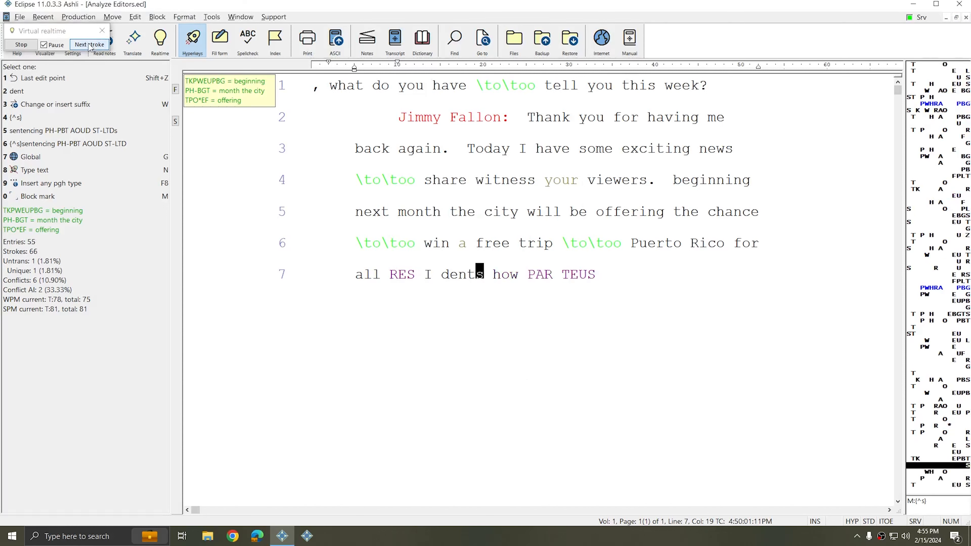
{"action": "left_click", "coordinate": [89, 44]}
{"action": "left_click", "coordinate": [89, 44]}
{"action": "left_click", "coordinate": [89, 44]}
{"action": "left_click", "coordinate": [89, 44]}
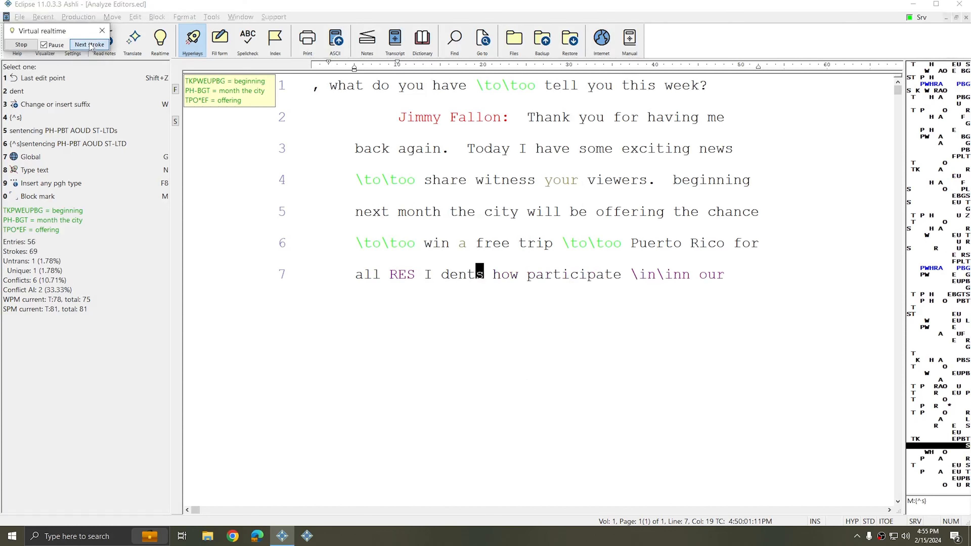
{"action": "left_click", "coordinate": [89, 44]}
{"action": "left_click", "coordinate": [89, 44]}
{"action": "left_click", "coordinate": [89, 44]}
{"action": "left_click", "coordinate": [89, 44]}
{"action": "left_click", "coordinate": [89, 44]}
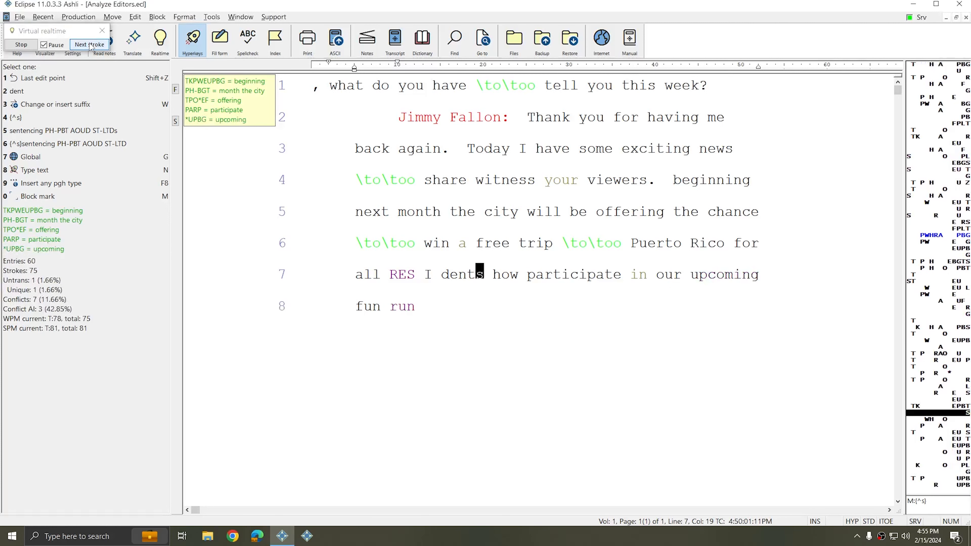
{"action": "left_click", "coordinate": [89, 45]}
{"action": "left_click", "coordinate": [89, 44]}
{"action": "left_click", "coordinate": [89, 44]}
{"action": "left_click", "coordinate": [89, 44]}
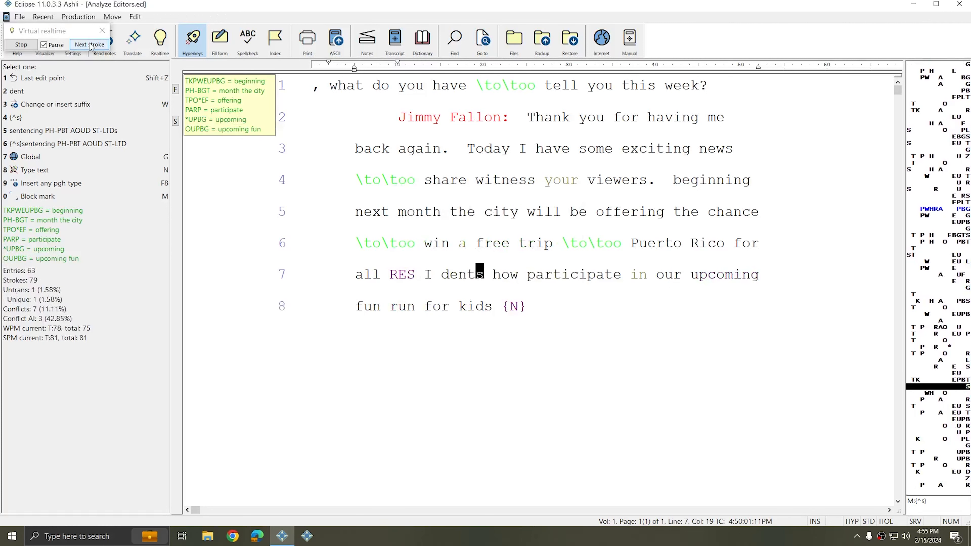
{"action": "left_click", "coordinate": [89, 45]}
{"action": "left_click", "coordinate": [89, 45]}
{"action": "left_click", "coordinate": [89, 44]}
{"action": "left_click", "coordinate": [89, 45]}
{"action": "left_click", "coordinate": [89, 45]}
{"action": "left_click", "coordinate": [89, 45]}
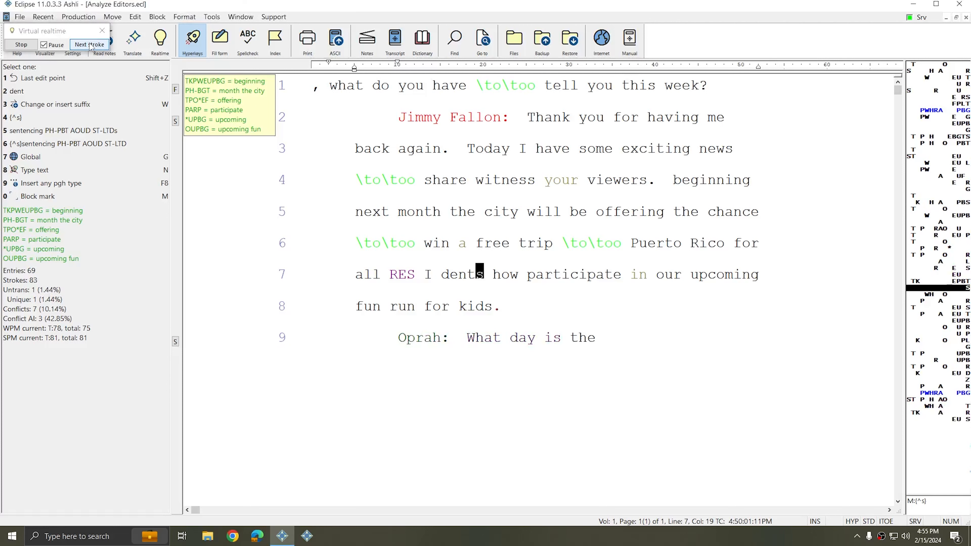
{"action": "left_click", "coordinate": [89, 44]}
{"action": "left_click", "coordinate": [89, 45]}
{"action": "left_click", "coordinate": [89, 44]}
{"action": "left_click", "coordinate": [89, 45]}
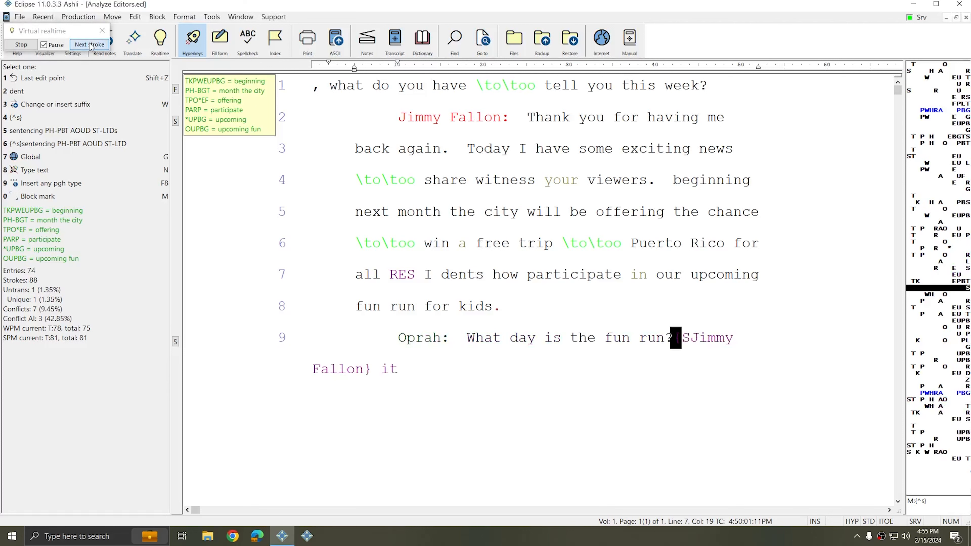
{"action": "left_click", "coordinate": [90, 45]}
{"action": "left_click", "coordinate": [89, 45]}
{"action": "left_click", "coordinate": [89, 44]}
{"action": "left_click", "coordinate": [89, 44]}
{"action": "left_click", "coordinate": [89, 45]}
{"action": "left_click", "coordinate": [89, 44]}
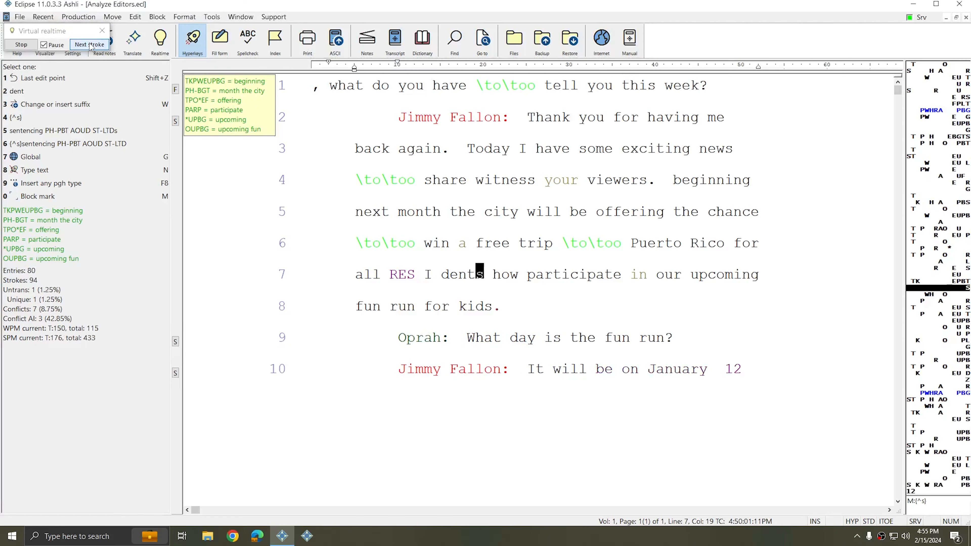
{"action": "left_click", "coordinate": [89, 44]}
{"action": "left_click", "coordinate": [89, 45]}
{"action": "left_click", "coordinate": [89, 44]}
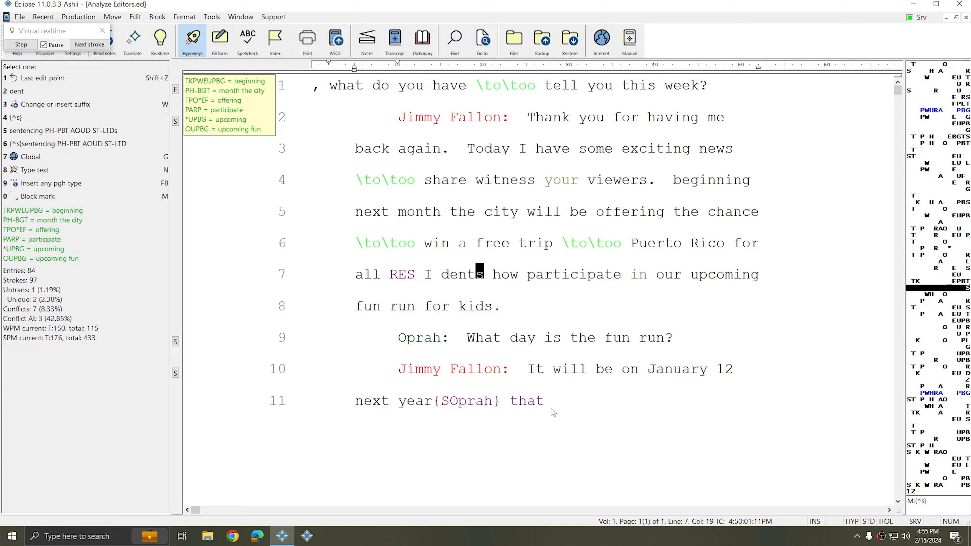
Place the cursor at the pending text after "next year" on line 11, and after "That" on line 12.
{"action": "left_click", "coordinate": [583, 404]}
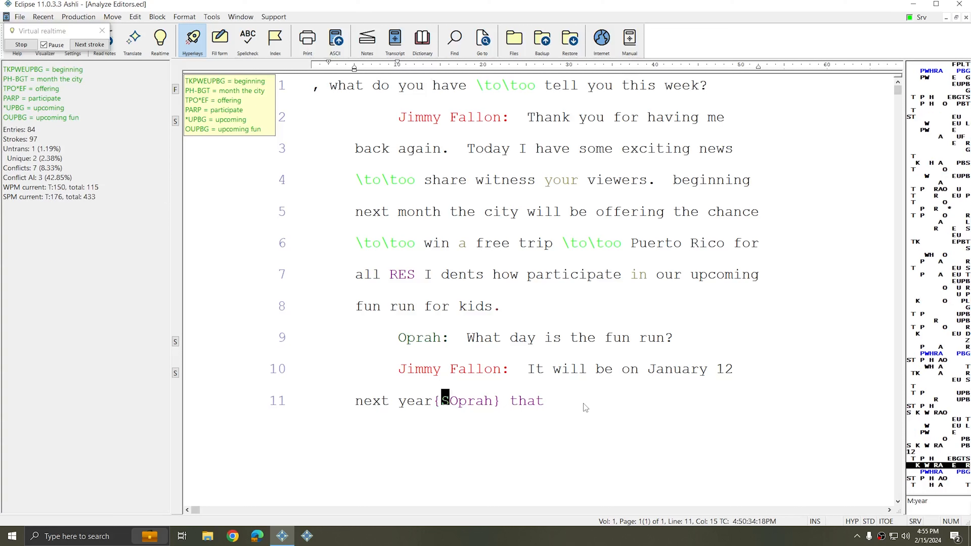
{"action": "left_click", "coordinate": [585, 402]}
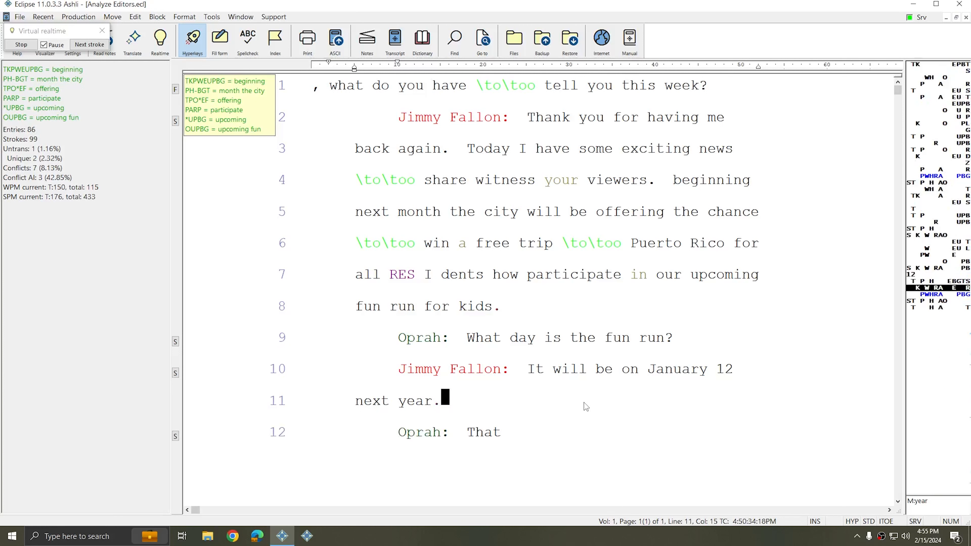
{"action": "left_click", "coordinate": [571, 431]}
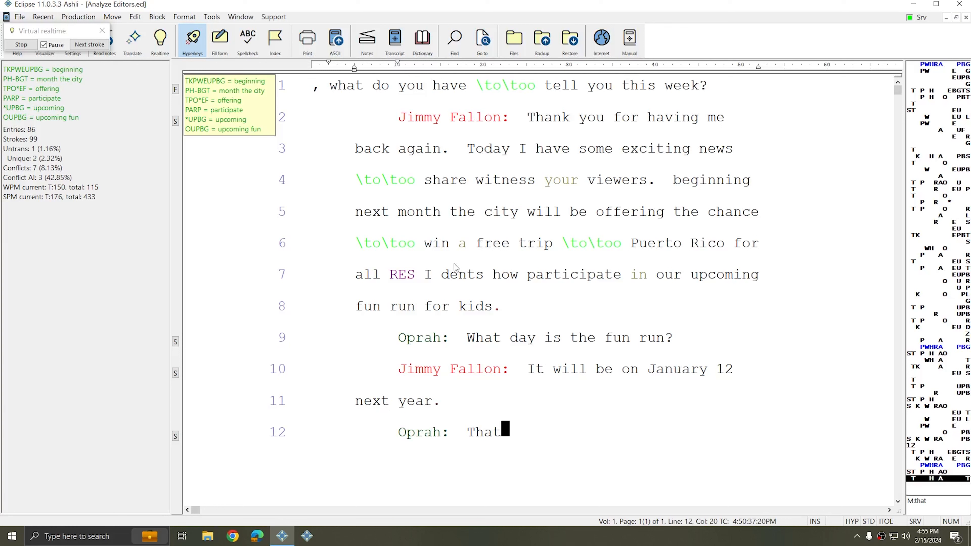
Advance the virtual realtime strokes from "is great" on line 12 through "come" on line 15.
{"action": "left_click", "coordinate": [95, 44]}
{"action": "left_click", "coordinate": [96, 44]}
{"action": "left_click", "coordinate": [96, 44]}
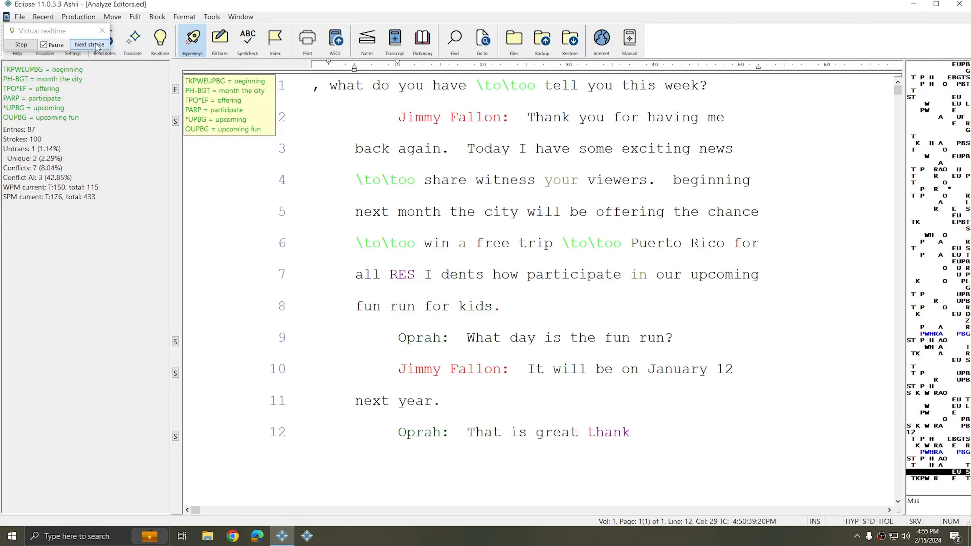
{"action": "left_click", "coordinate": [95, 44]}
{"action": "left_click", "coordinate": [96, 44]}
{"action": "left_click", "coordinate": [95, 44]}
{"action": "left_click", "coordinate": [95, 44]}
{"action": "left_click", "coordinate": [96, 44]}
{"action": "left_click", "coordinate": [96, 44]}
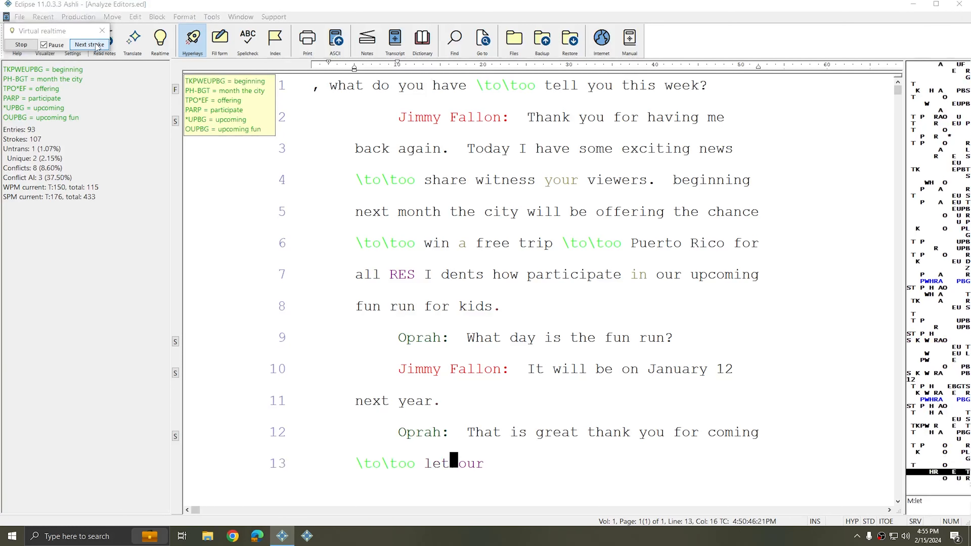
{"action": "left_click", "coordinate": [96, 44]}
{"action": "left_click", "coordinate": [96, 44]}
{"action": "left_click", "coordinate": [96, 44]}
{"action": "left_click", "coordinate": [95, 44]}
{"action": "left_click", "coordinate": [96, 44]}
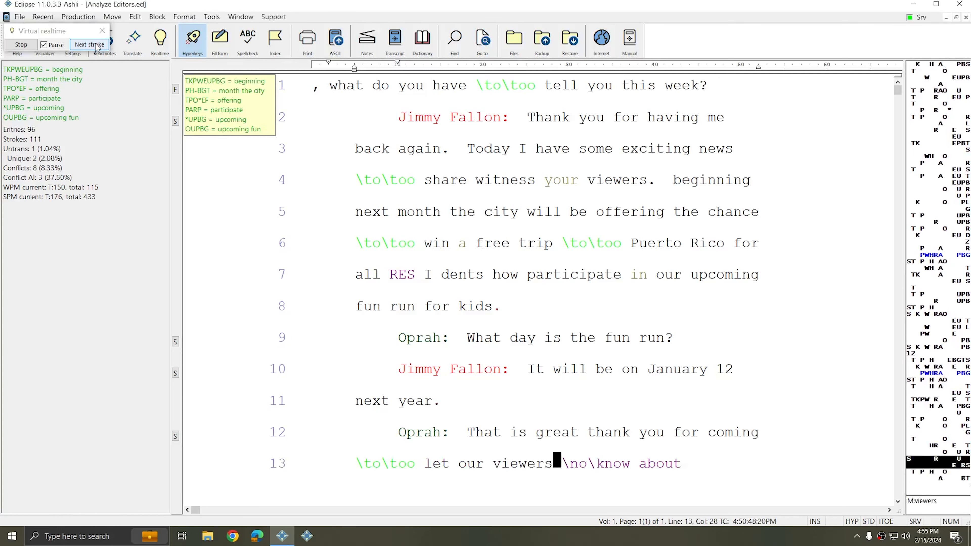
{"action": "left_click", "coordinate": [96, 44]}
{"action": "left_click", "coordinate": [96, 44]}
{"action": "left_click", "coordinate": [95, 44]}
{"action": "left_click", "coordinate": [96, 44]}
{"action": "left_click", "coordinate": [96, 44]}
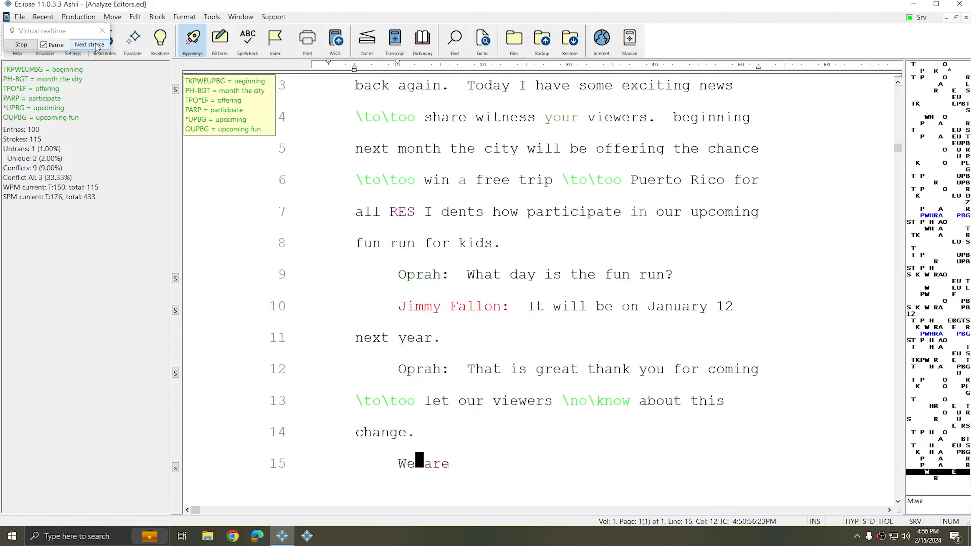
{"action": "left_click", "coordinate": [96, 44]}
{"action": "left_click", "coordinate": [96, 44]}
{"action": "left_click", "coordinate": [96, 44]}
{"action": "left_click", "coordinate": [96, 44]}
{"action": "left_click", "coordinate": [96, 44]}
{"action": "left_click", "coordinate": [95, 44]}
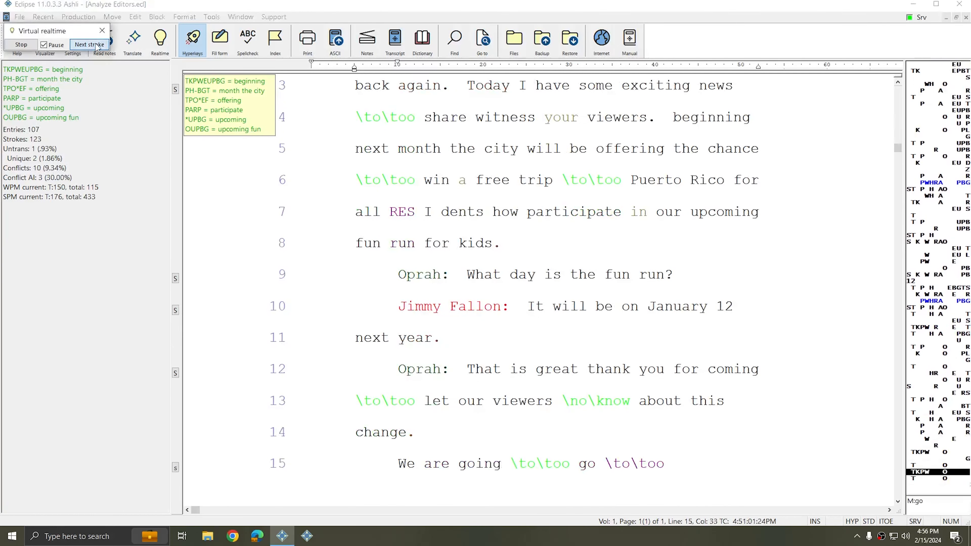
{"action": "left_click", "coordinate": [95, 44]}
{"action": "left_click", "coordinate": [95, 44]}
{"action": "scroll", "coordinate": [718, 255], "scroll_direction": "down", "scroll_amount": 3}
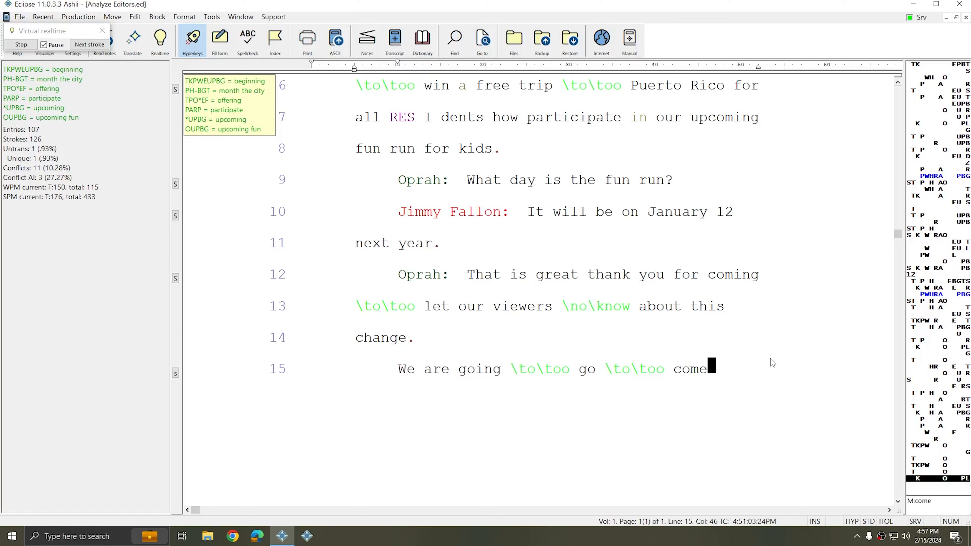
Define the steno stroke TPHRUS as {FLUSH} in the main dictionary.
{"action": "key", "text": "ctrl+alt+s"}
{"action": "type", "text": "tphrus"}
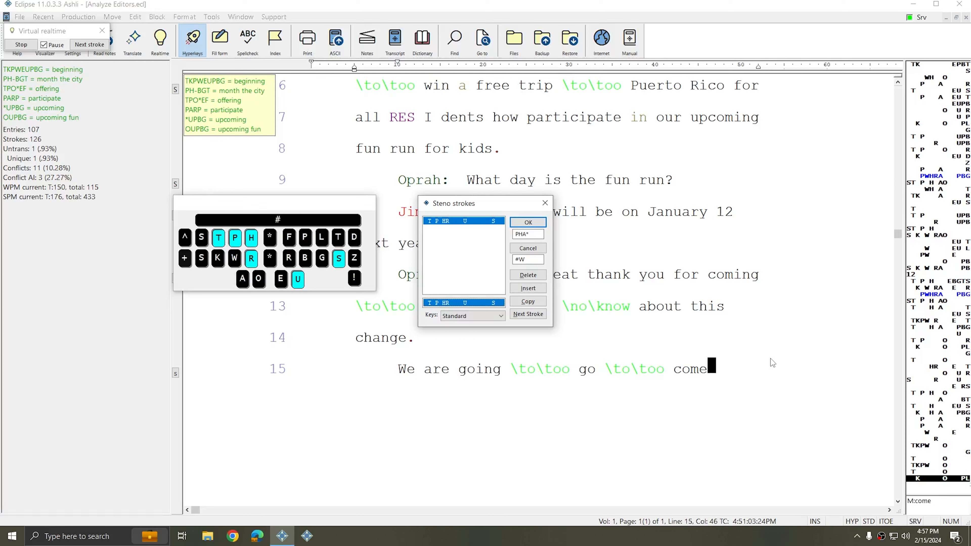
{"action": "key", "text": "Return"}
{"action": "type", "text": "{FLUSH}"}
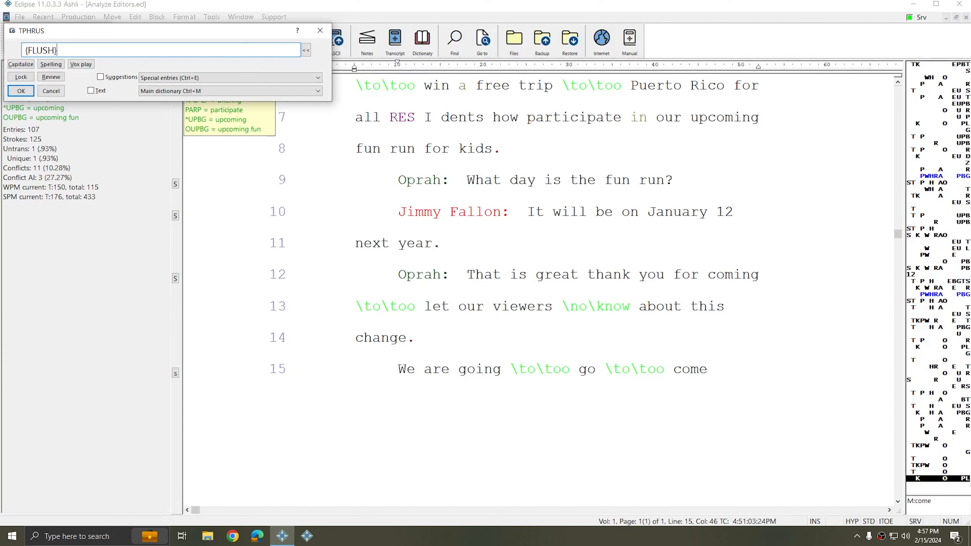
{"action": "key", "text": "Return"}
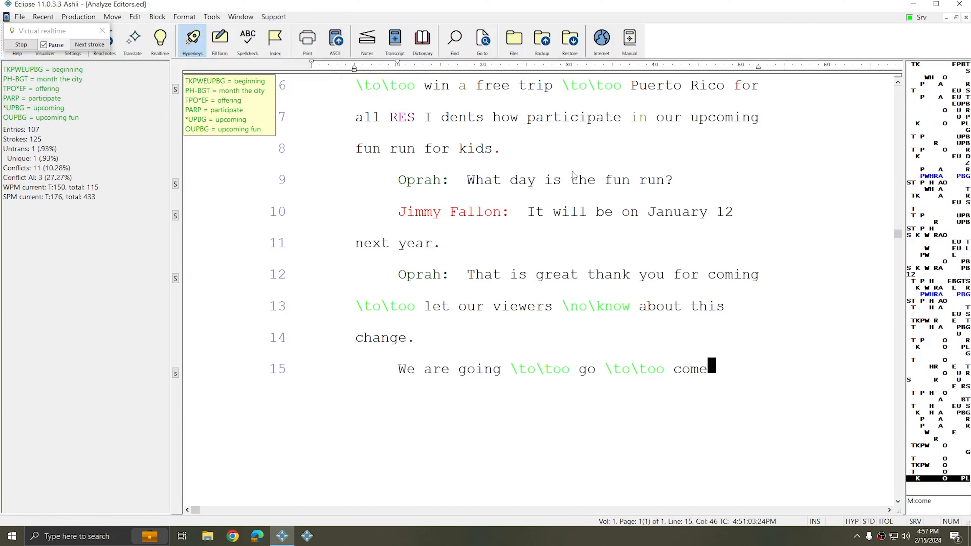